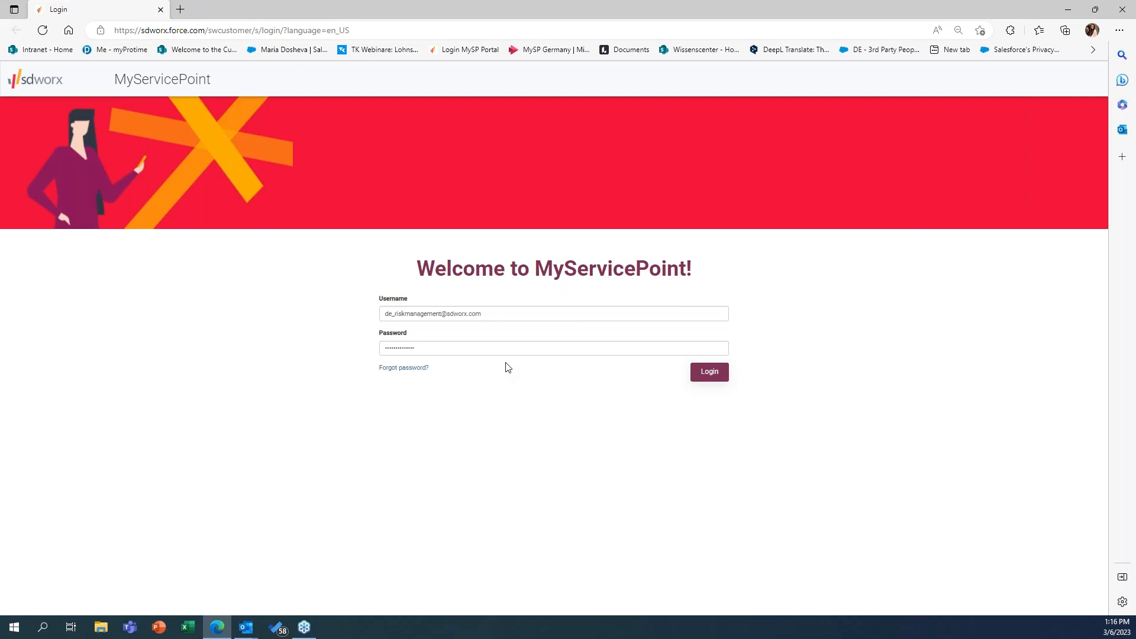
Step: Log in to MyServicePoint with the prefilled credentials and accept saving the password in the browser
click(708, 373)
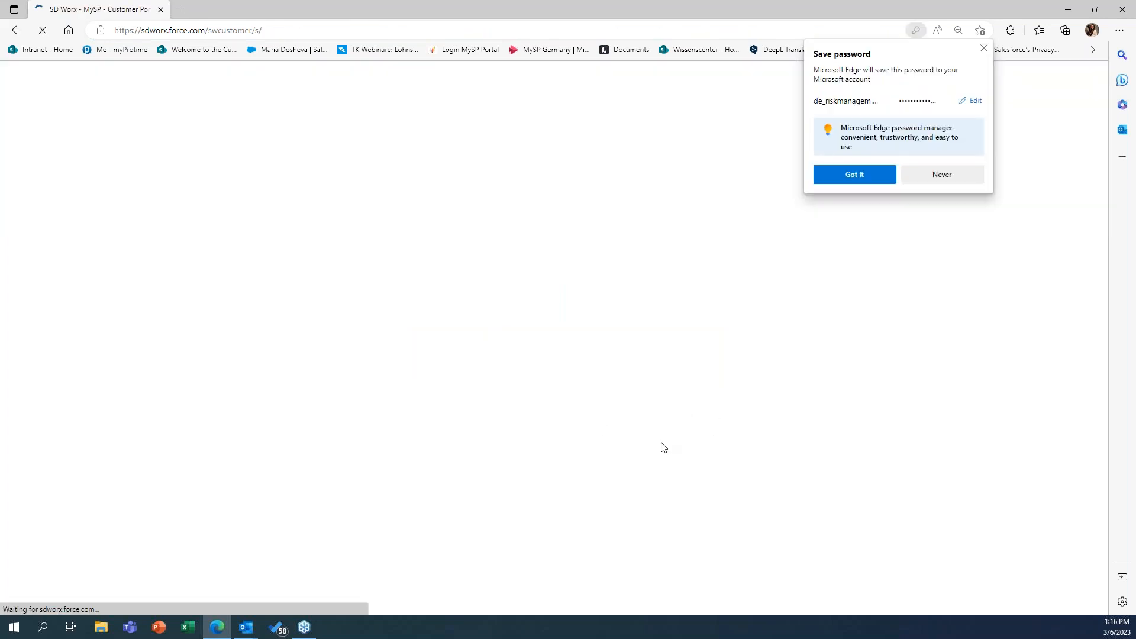
click(830, 178)
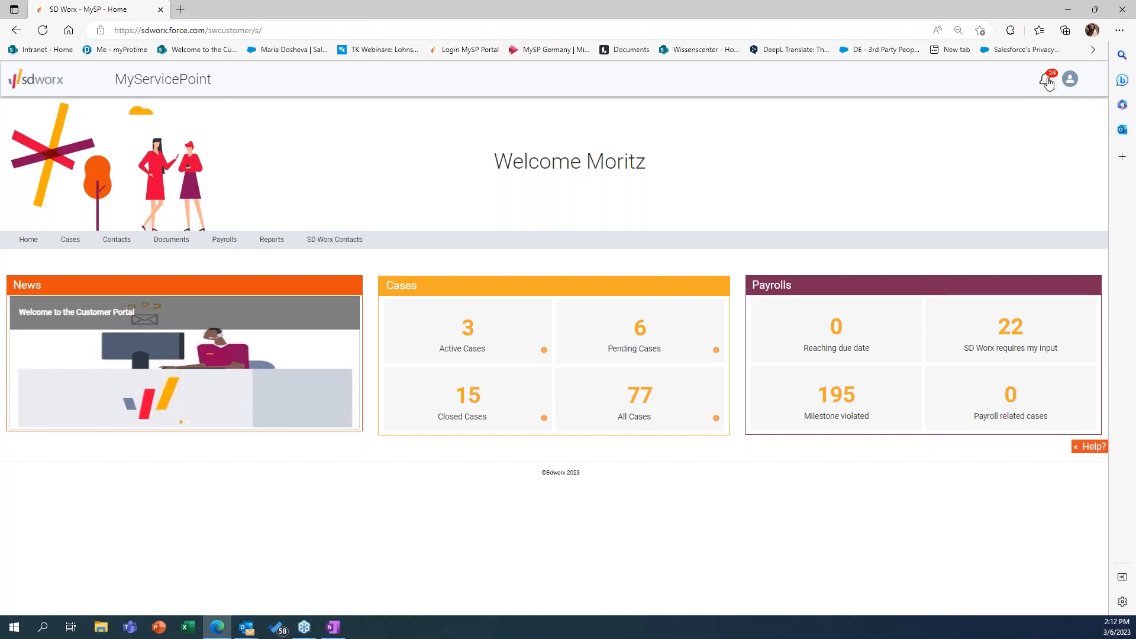
Step: Open the personal preferences and examine the email settings for newsletter frequency and case follow-up notifications
click(1070, 80)
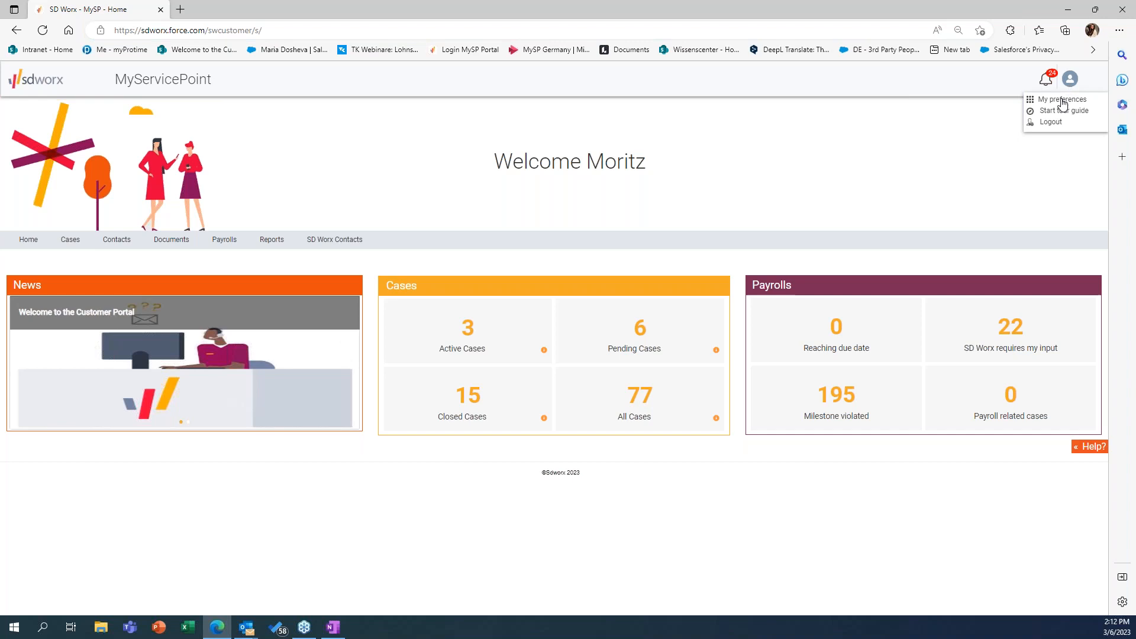
click(1062, 100)
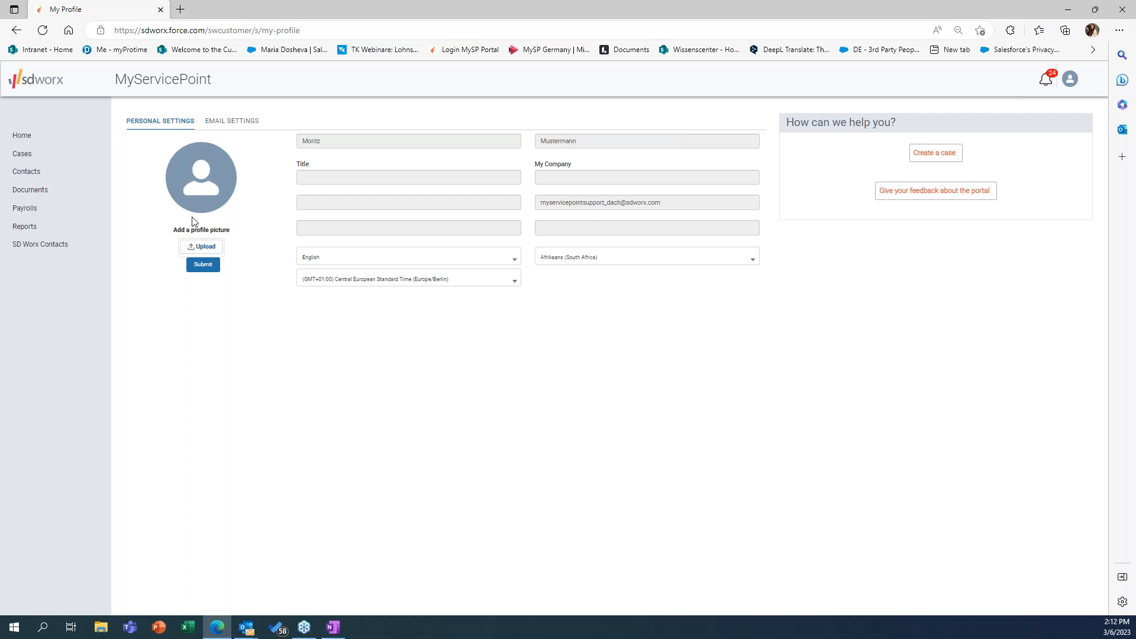
click(227, 134)
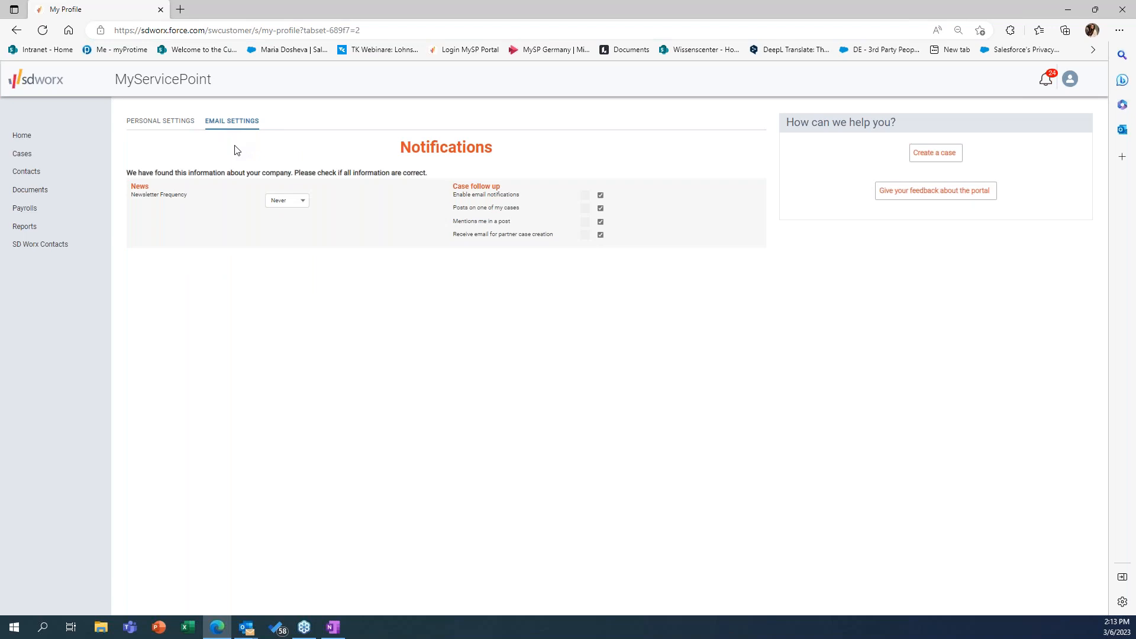
click(278, 203)
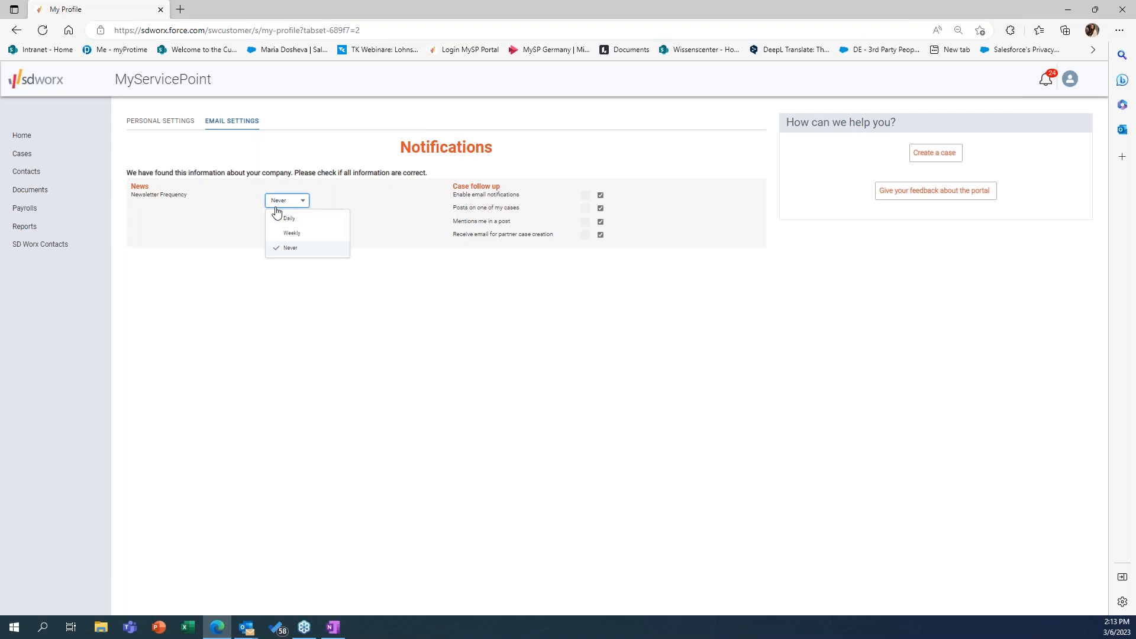
click(588, 196)
click(588, 199)
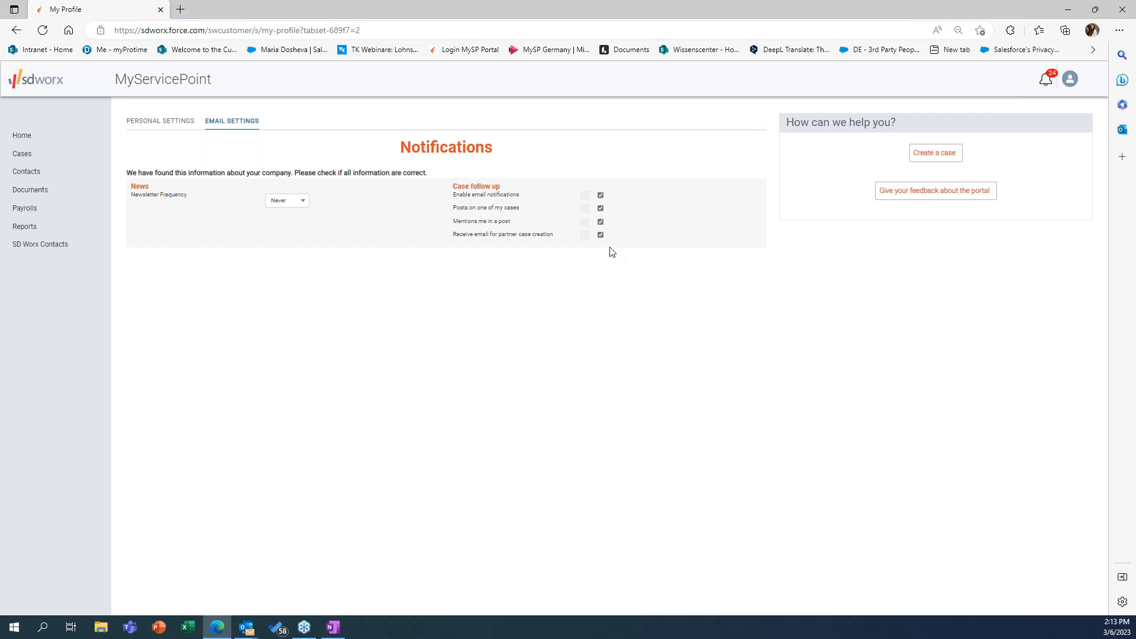
Step: View the profile options, then return to the portal home page and expand the Help options
click(1071, 79)
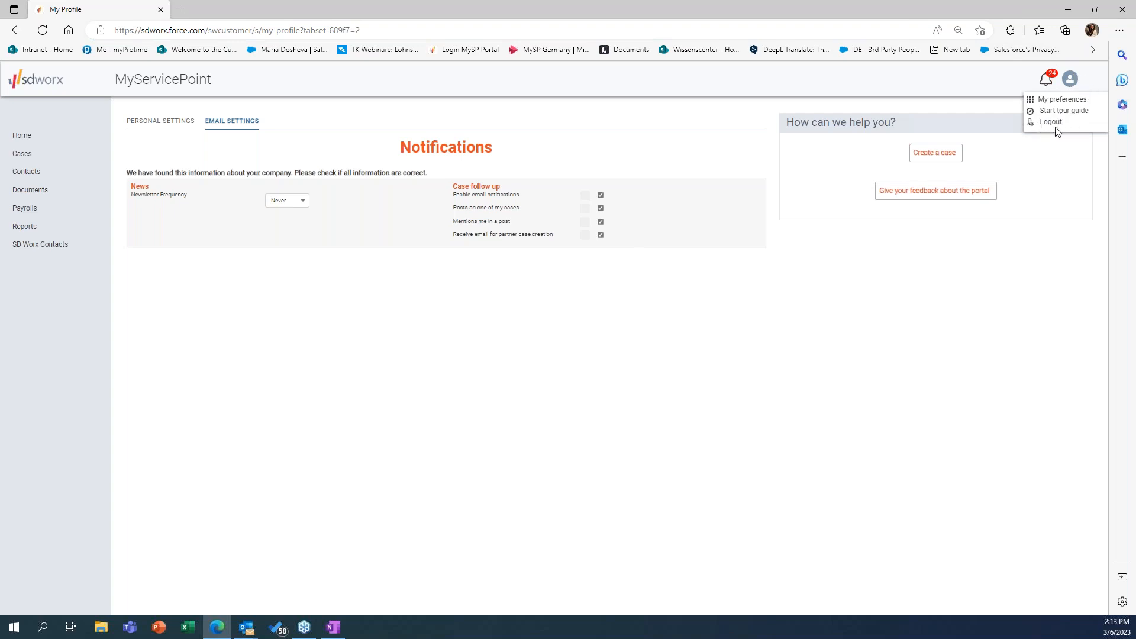
click(46, 83)
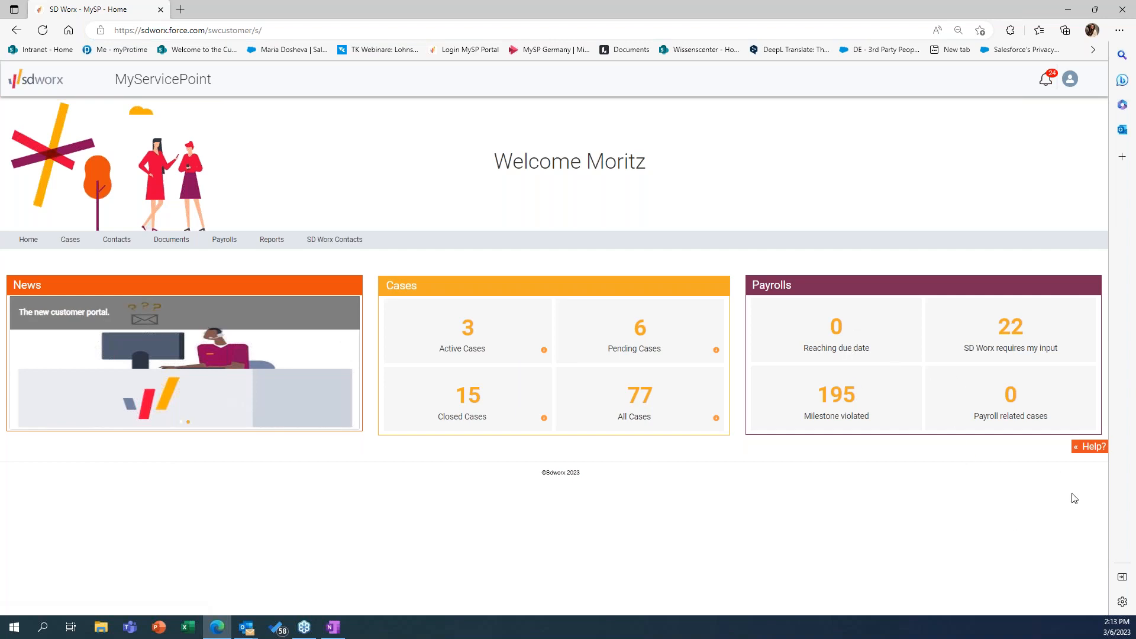
click(1089, 447)
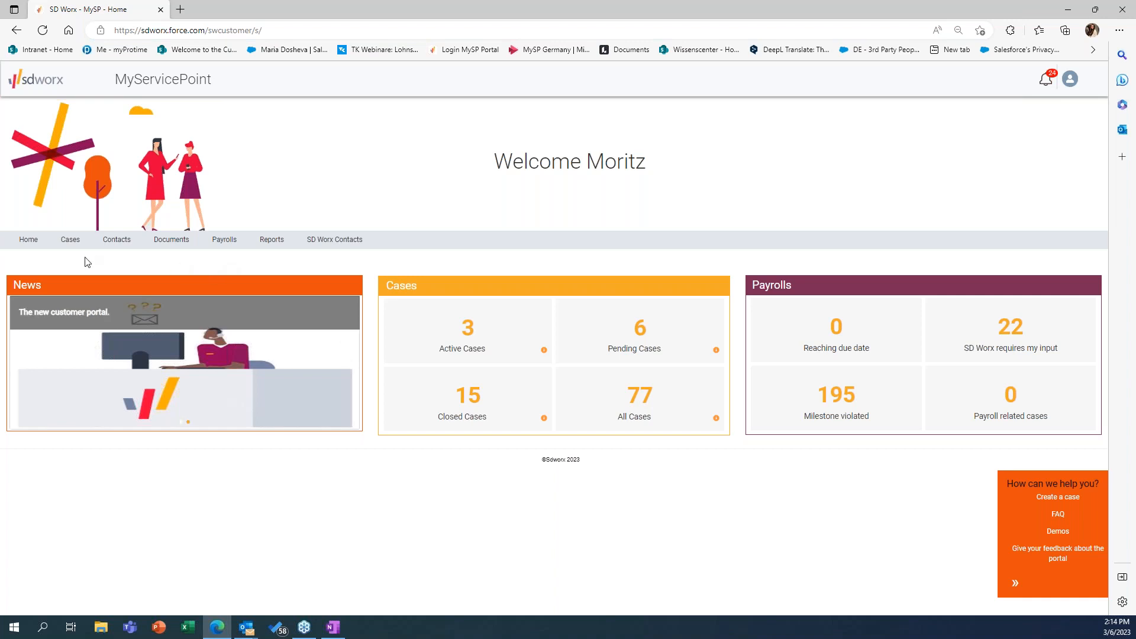
Step: Start a new case for the first SD Worx Musterfirma GmbH affiliate with the second DE - Accurat Managed Payroll Service tile as topic
click(70, 241)
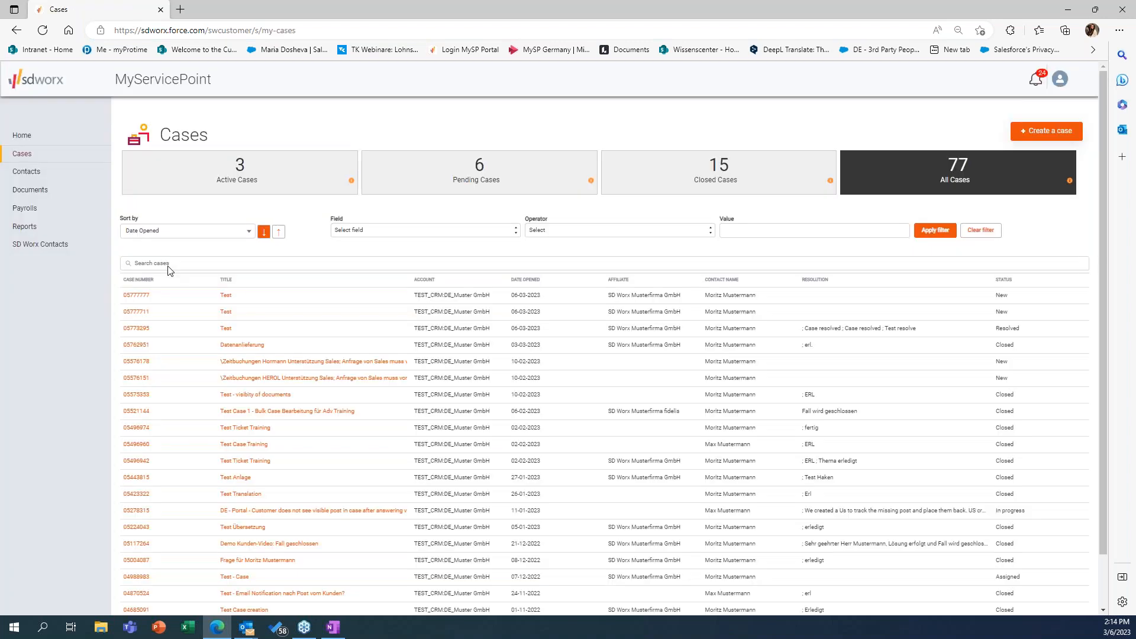
click(1052, 137)
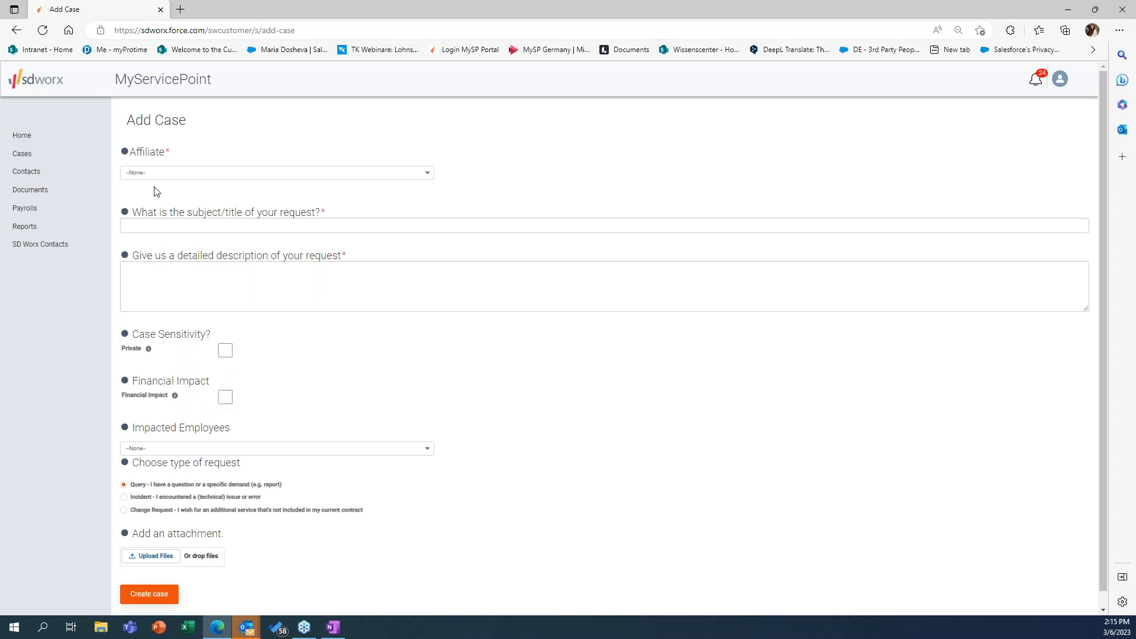
click(217, 177)
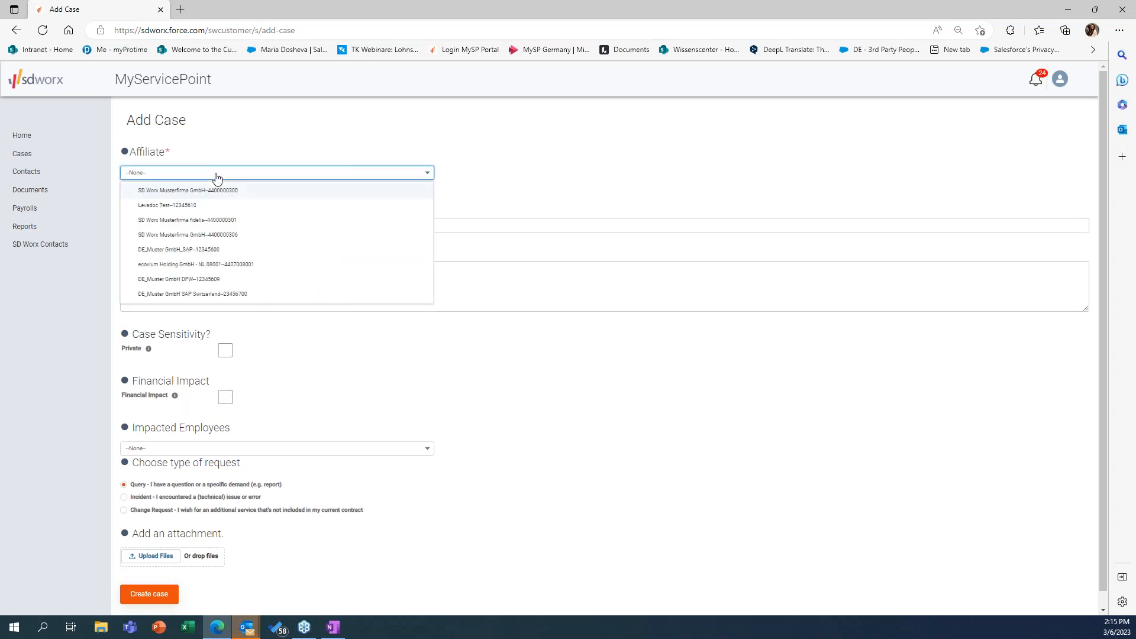
click(210, 191)
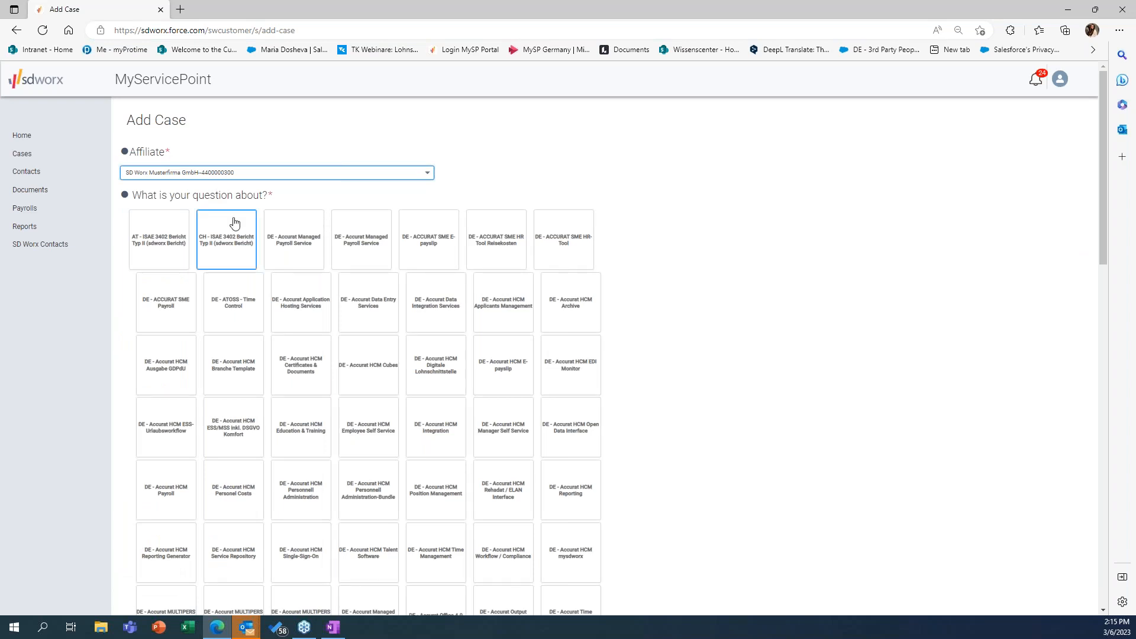
click(370, 252)
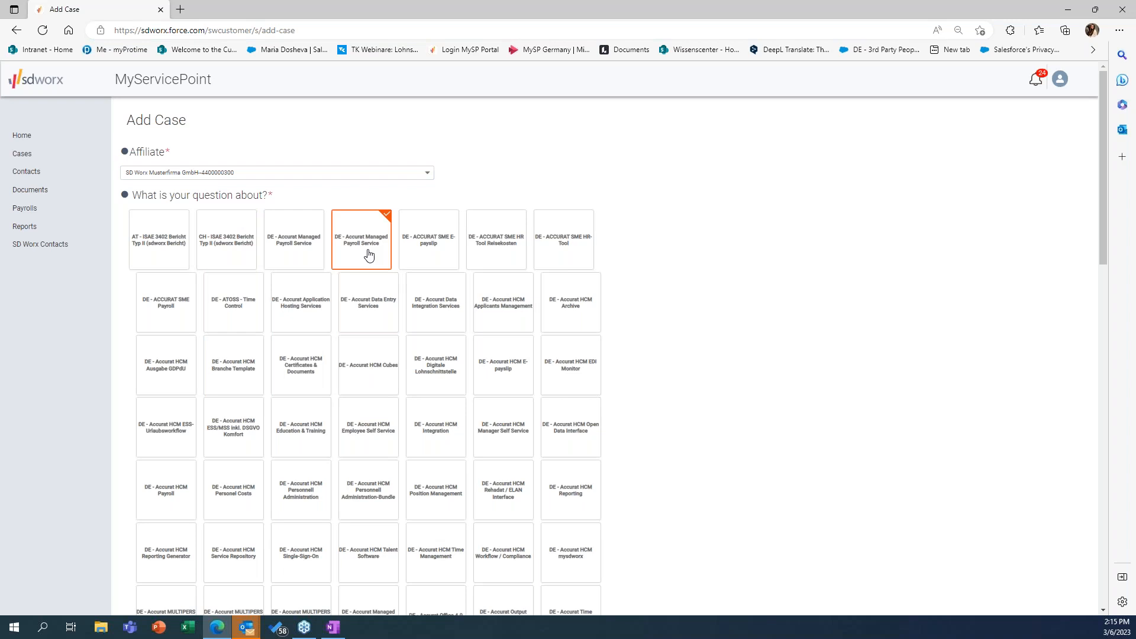
Step: Enter "Test" as both the subject and the detailed description of the request
scroll(332, 324, down, 15)
click(231, 358)
text(Test)
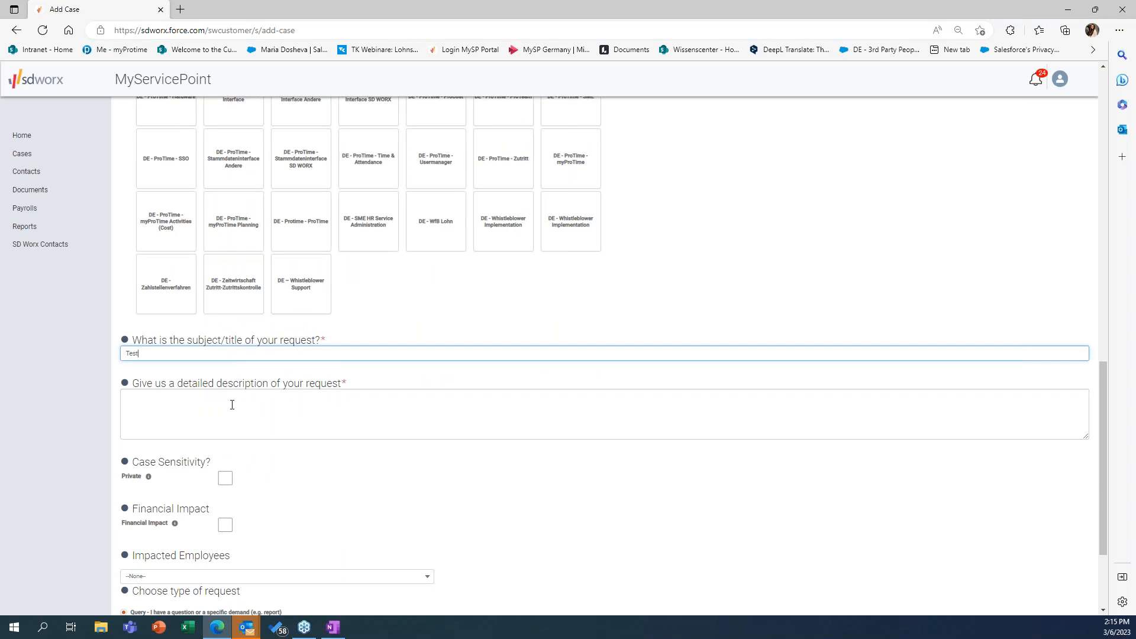
click(232, 406)
text(Test)
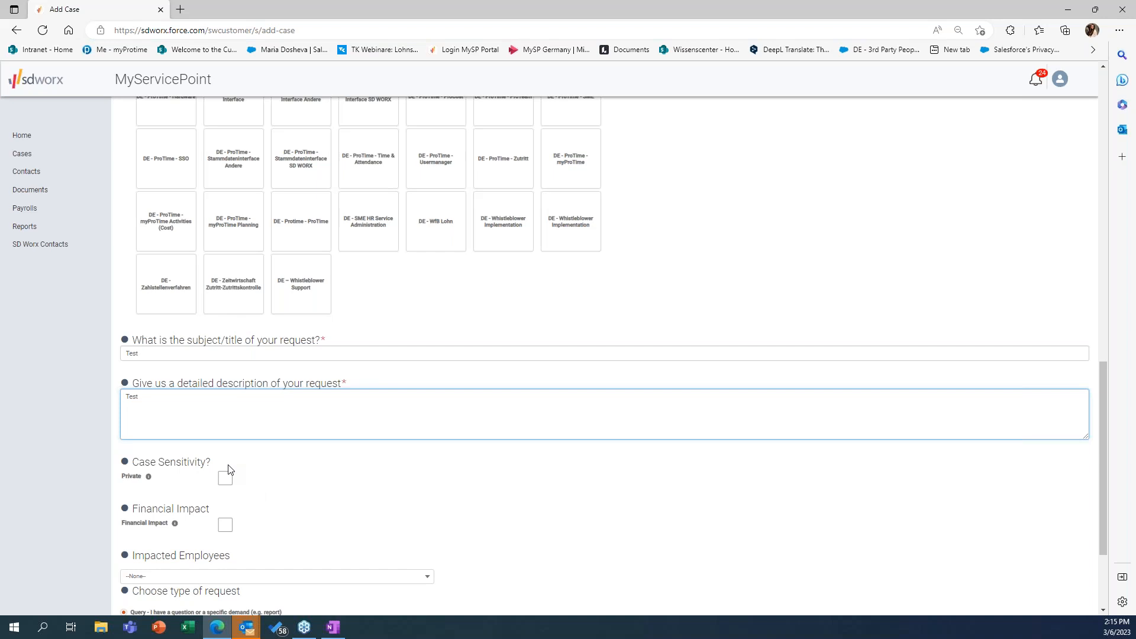
Step: Check the Impacted Employees options without choosing one and submit the new case
scroll(229, 469, down, 3)
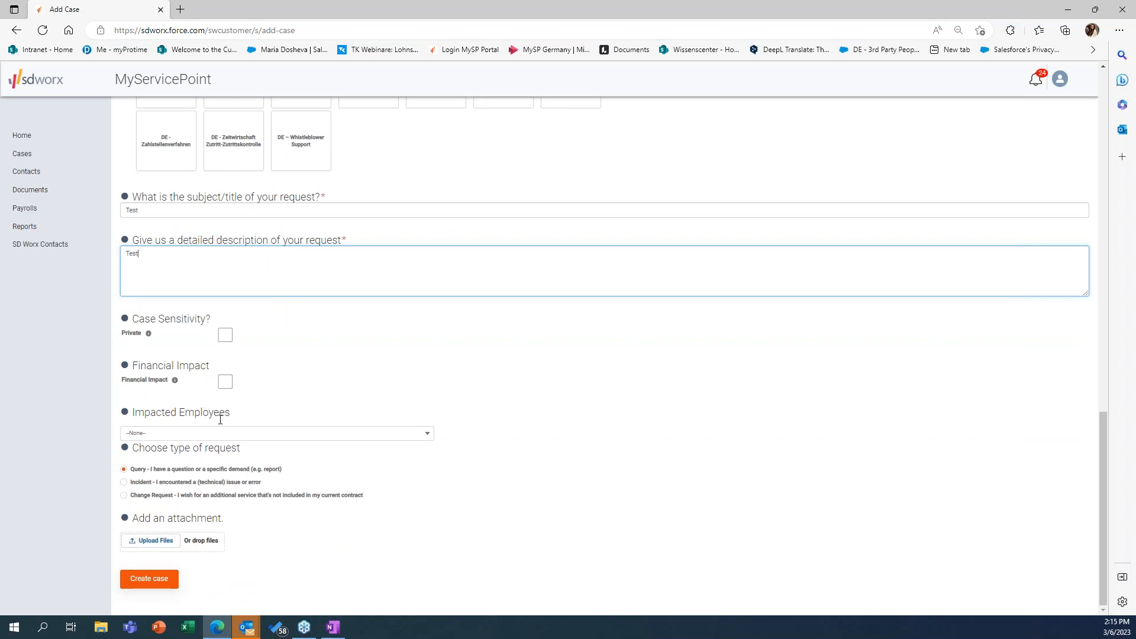
click(228, 445)
click(87, 425)
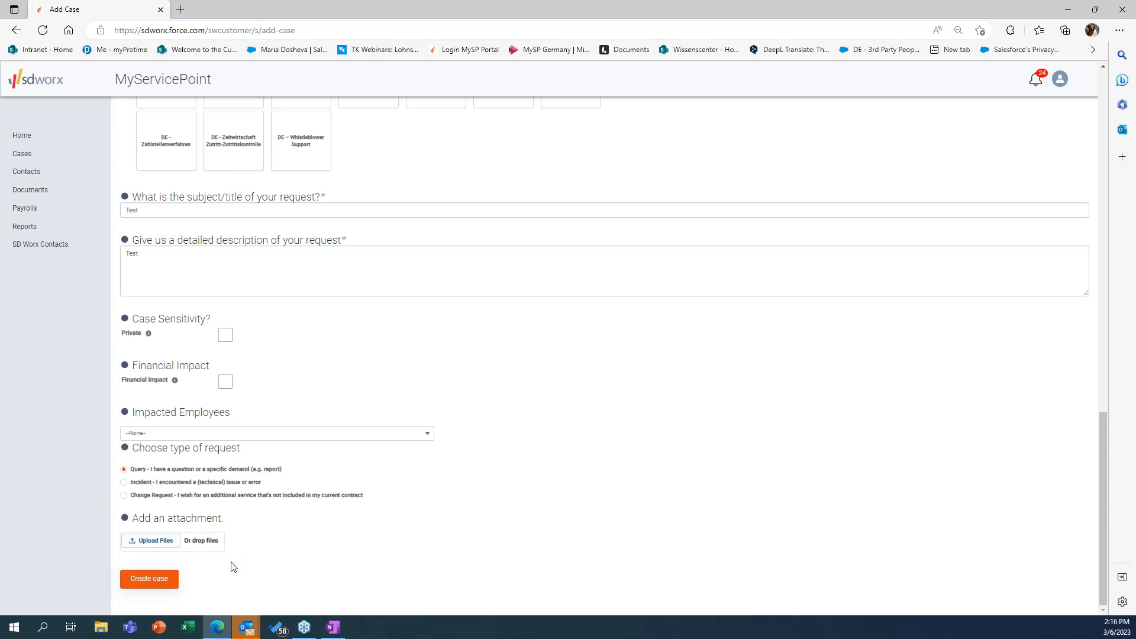
click(149, 579)
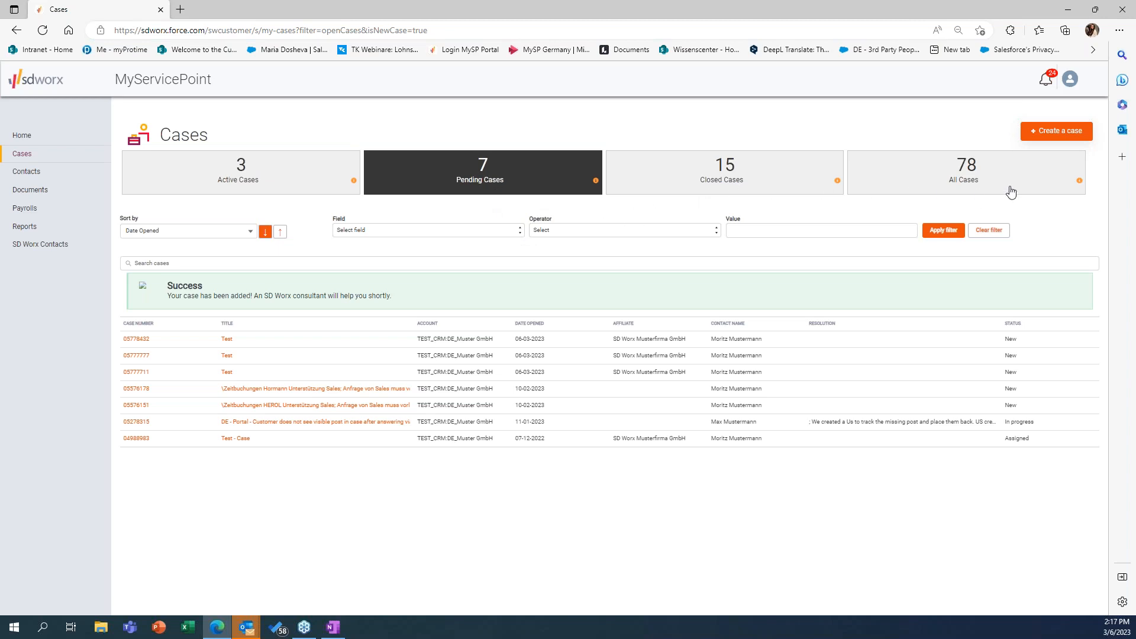
Step: Open the Zeitbuchungen HEROL case from the active cases and set its Action needed flag to No
click(268, 180)
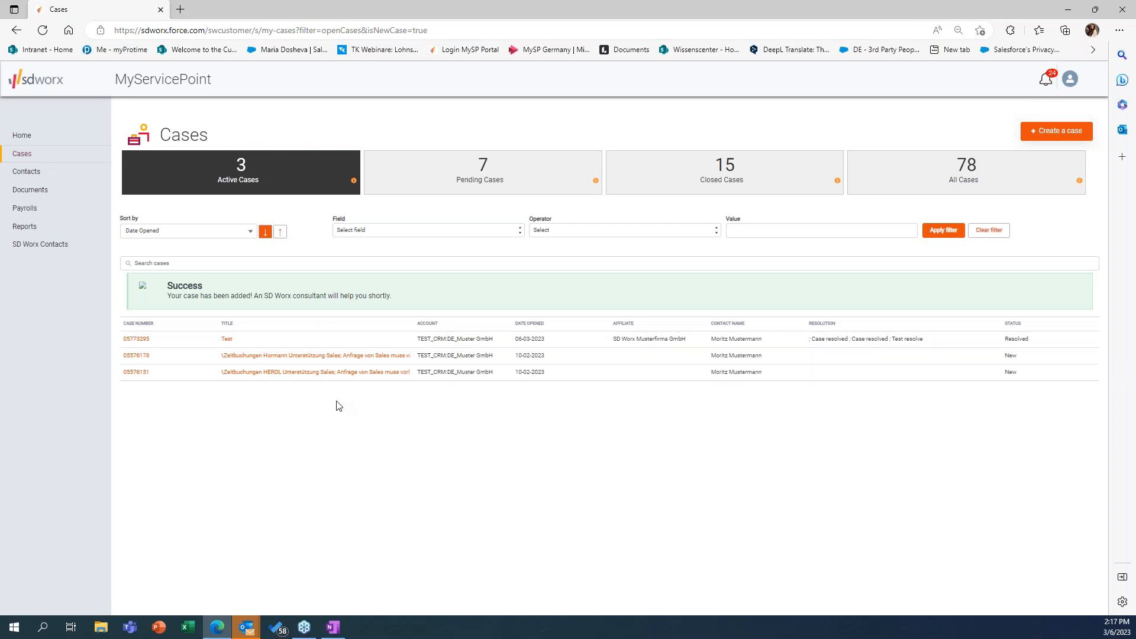
click(133, 373)
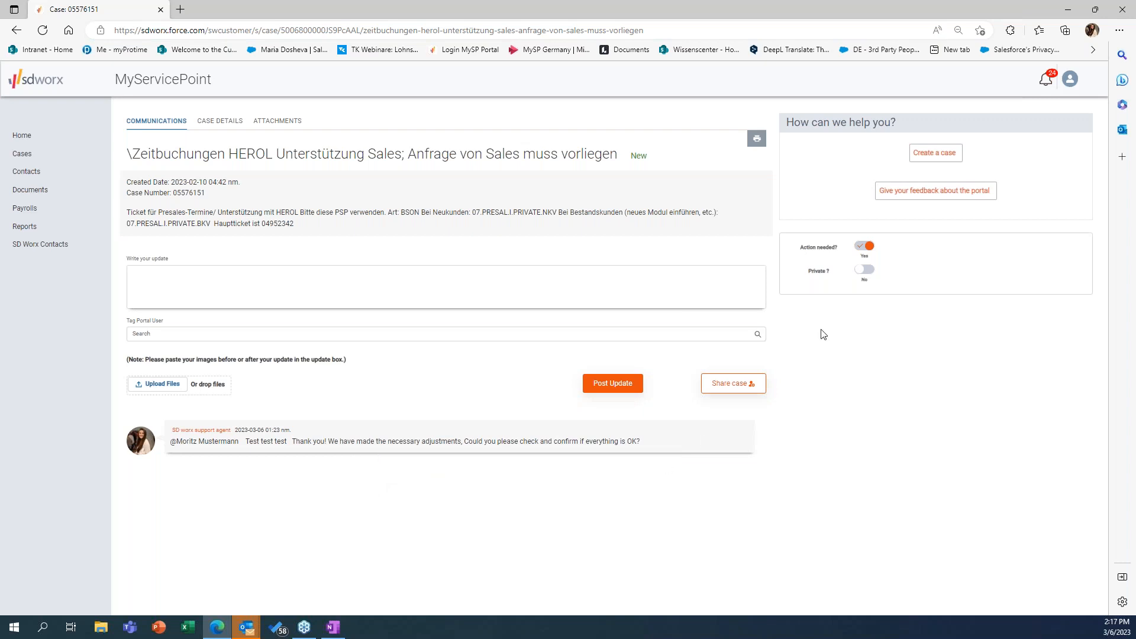
click(862, 248)
Step: Switch to Outlook to view the portal's case notification emails, and return to the case in the browser
drag(0, 118, 507, 107)
double_click(505, 105)
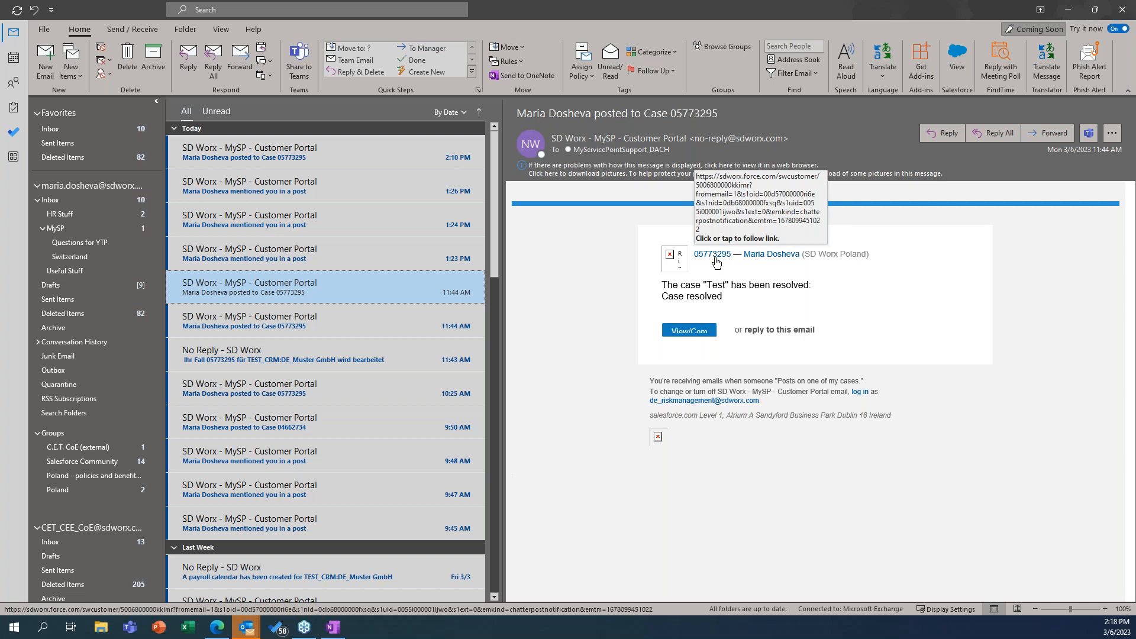
click(1068, 11)
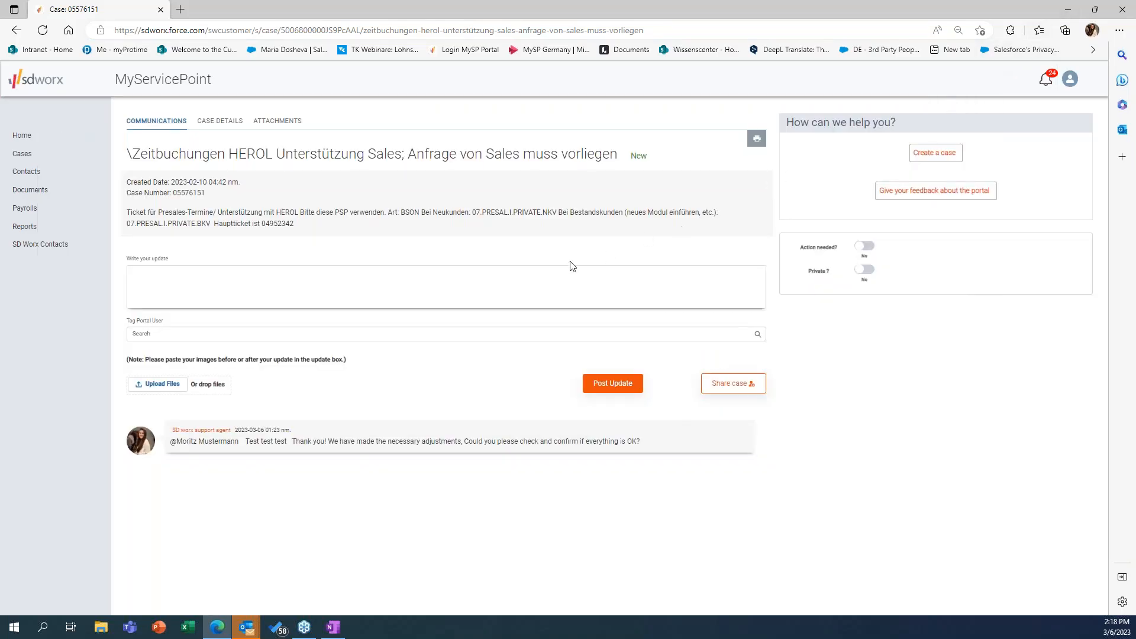
Step: Go back to the cases overview and view the closed cases and all cases
click(23, 35)
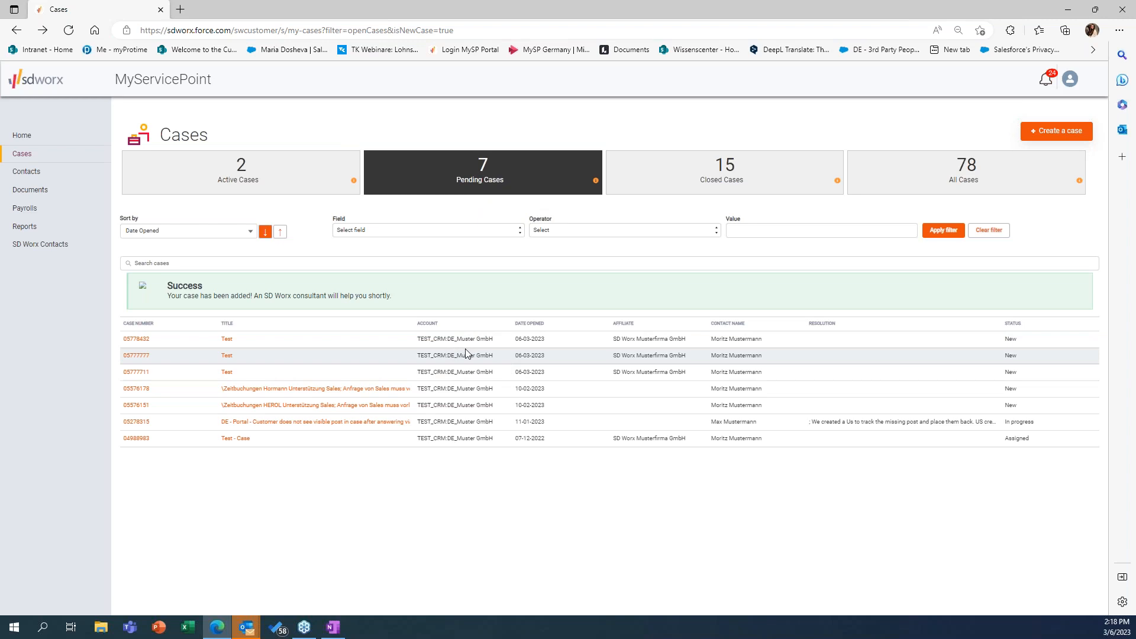
click(699, 181)
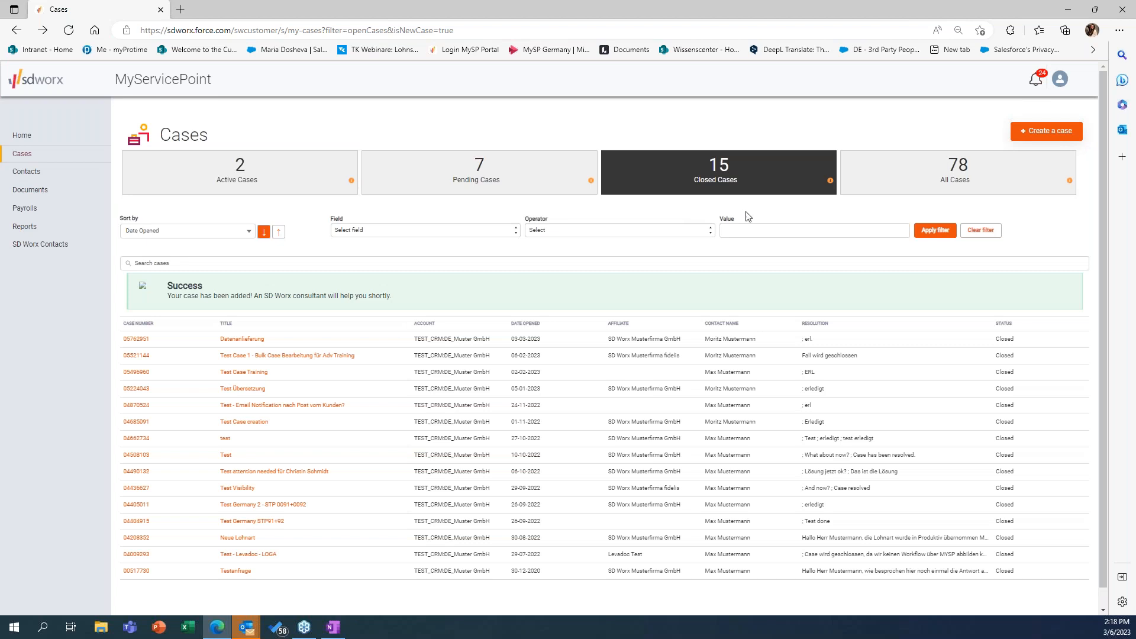
click(954, 183)
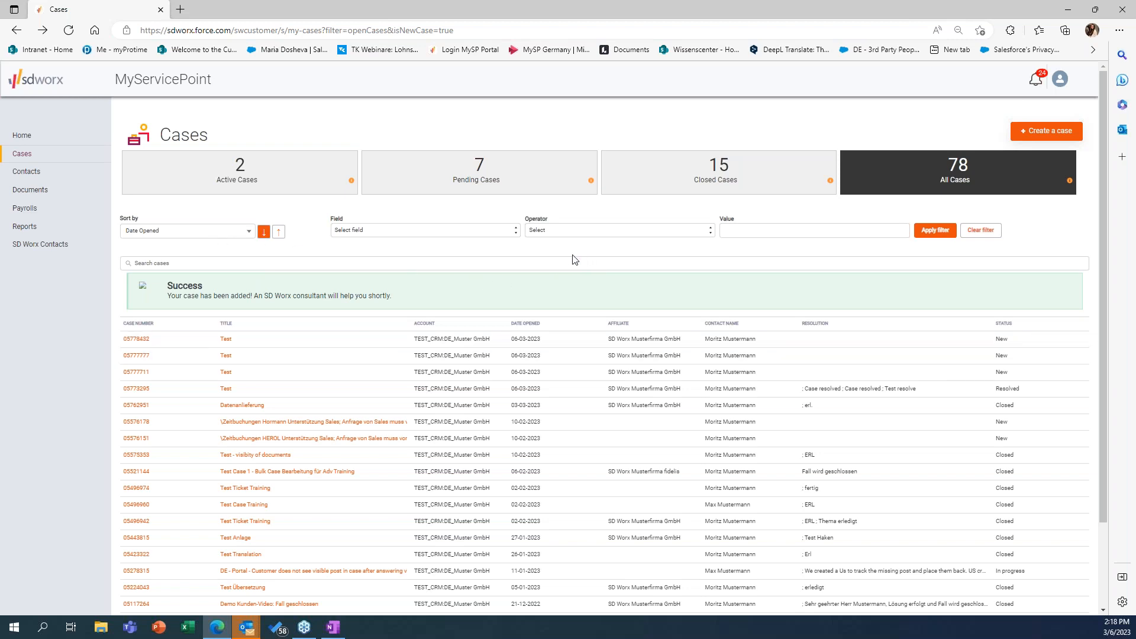
Step: Sort the list of all cases by Case Number in ascending order
click(239, 233)
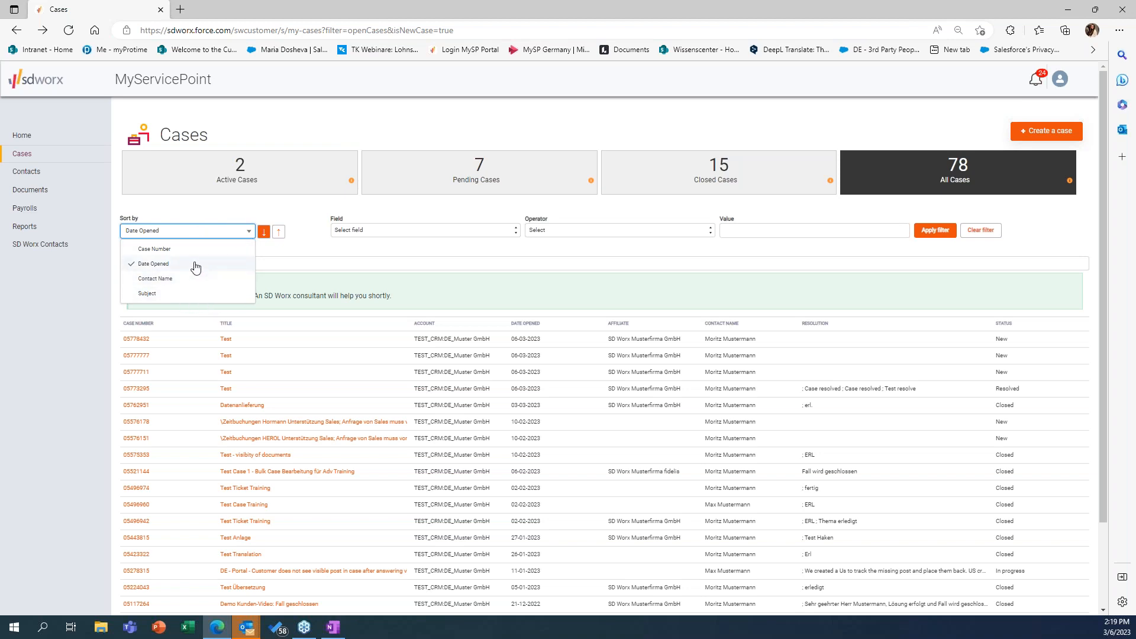
click(197, 280)
click(229, 232)
click(222, 253)
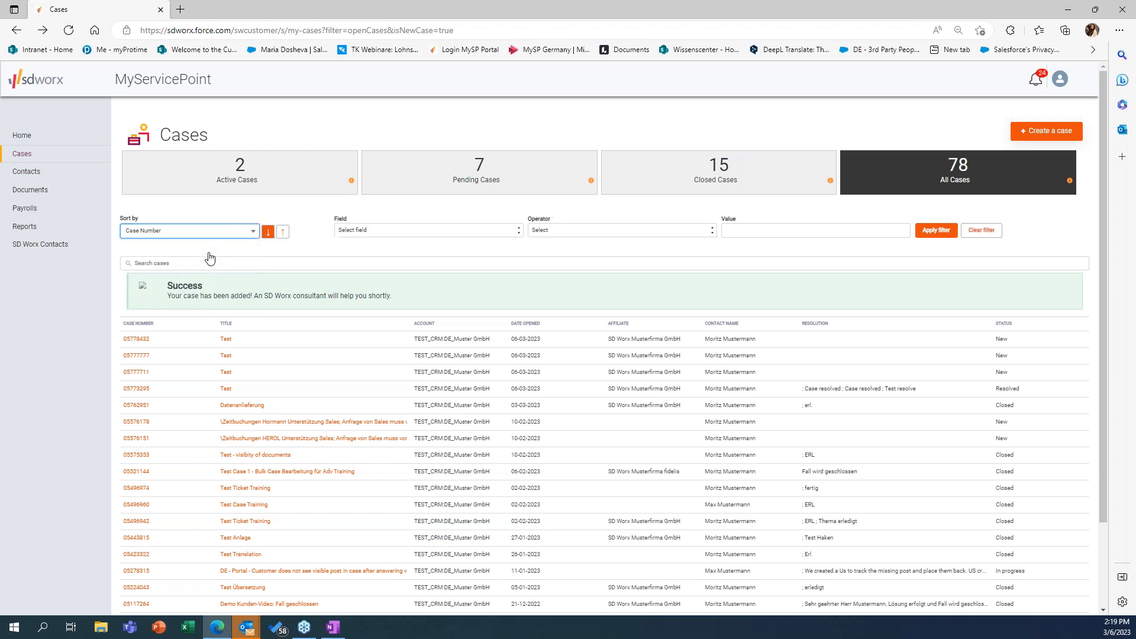
click(269, 232)
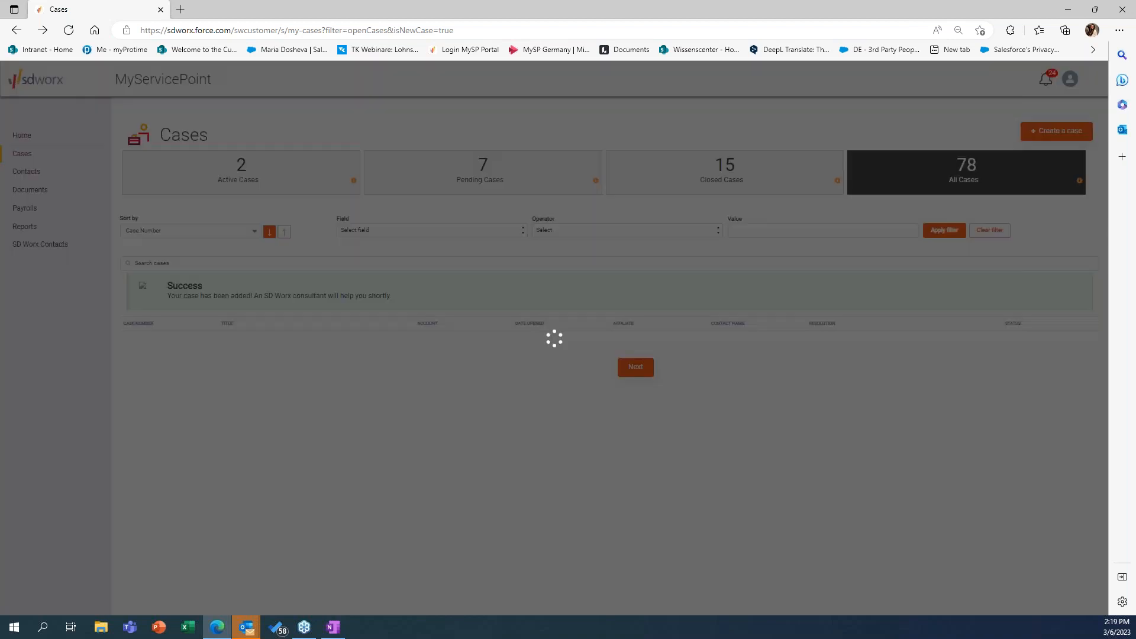
click(285, 232)
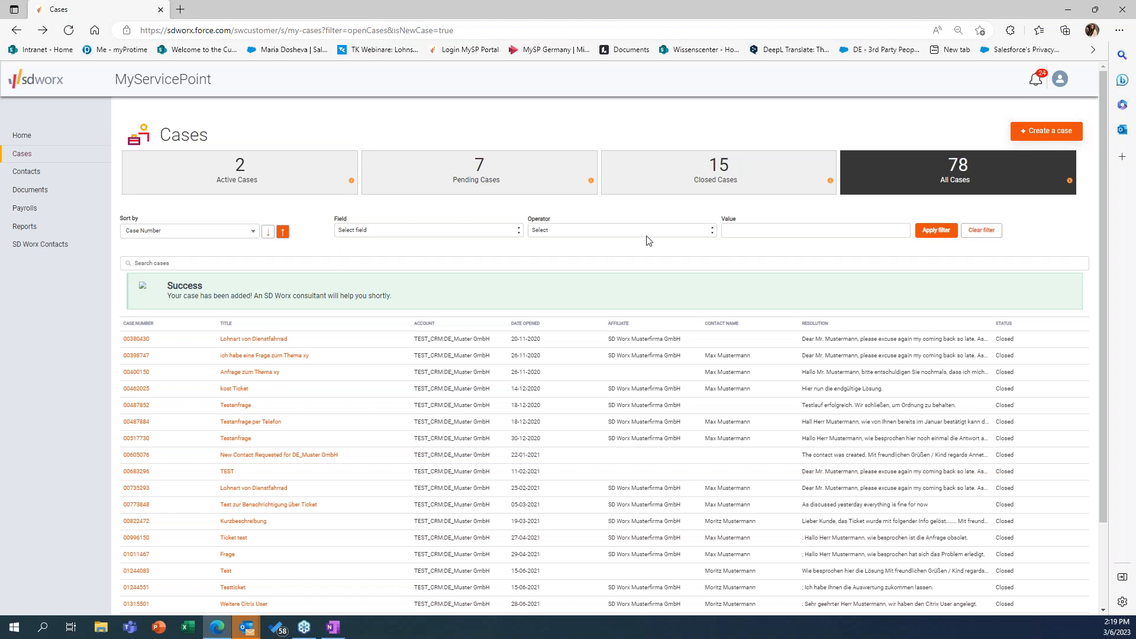
Step: Filter the list of all cases to those whose Subject contains "germany"
click(429, 230)
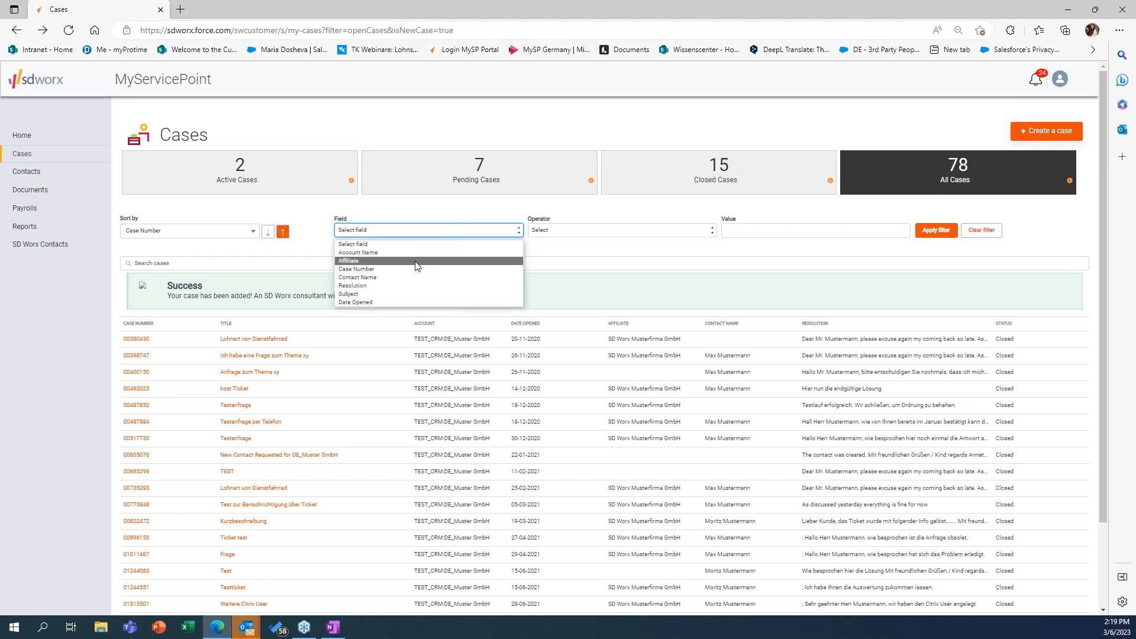
click(415, 295)
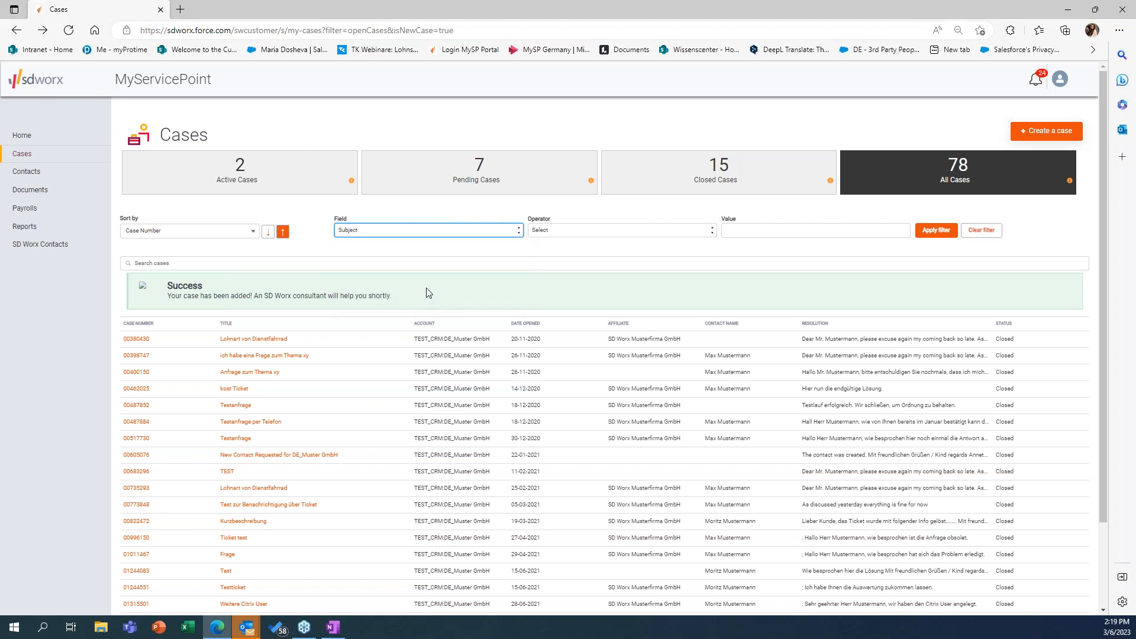
click(581, 234)
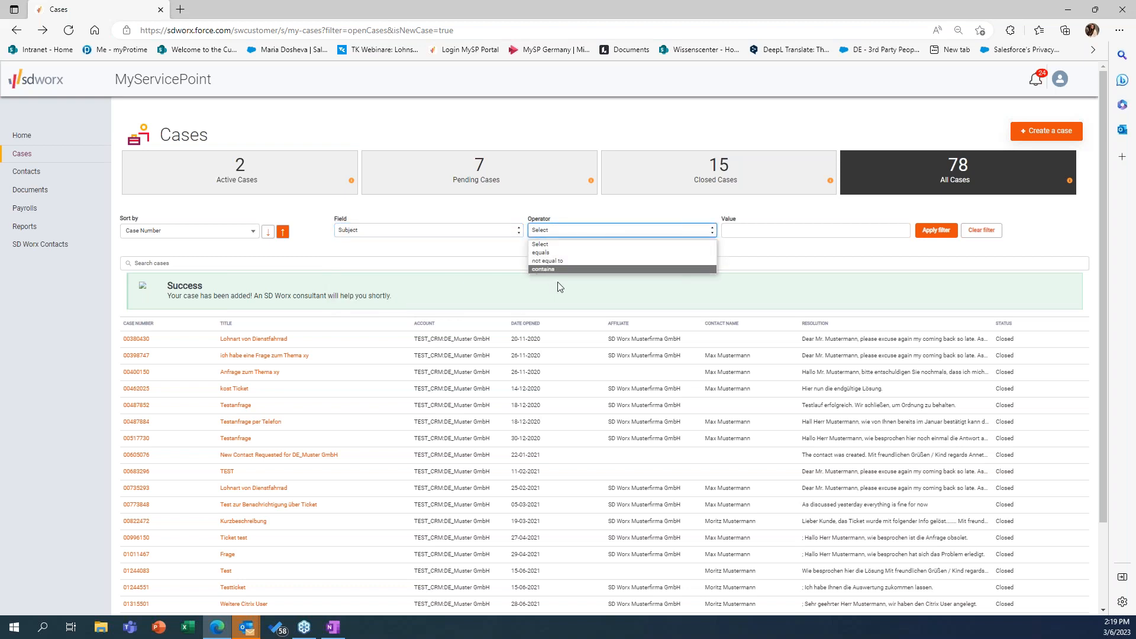
click(550, 269)
click(748, 232)
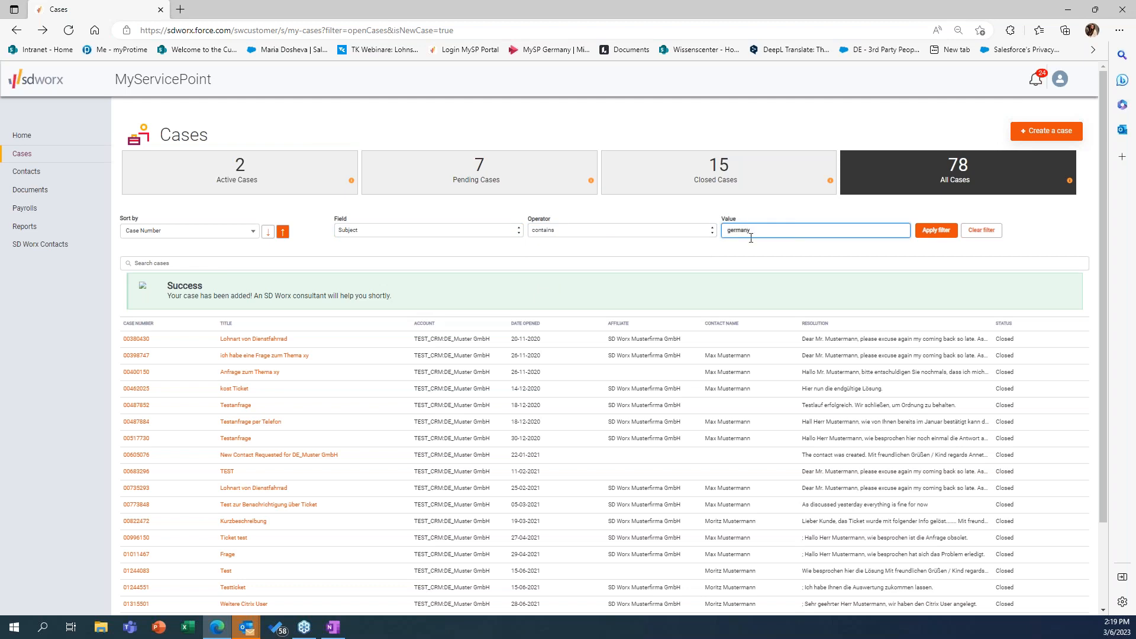
click(941, 236)
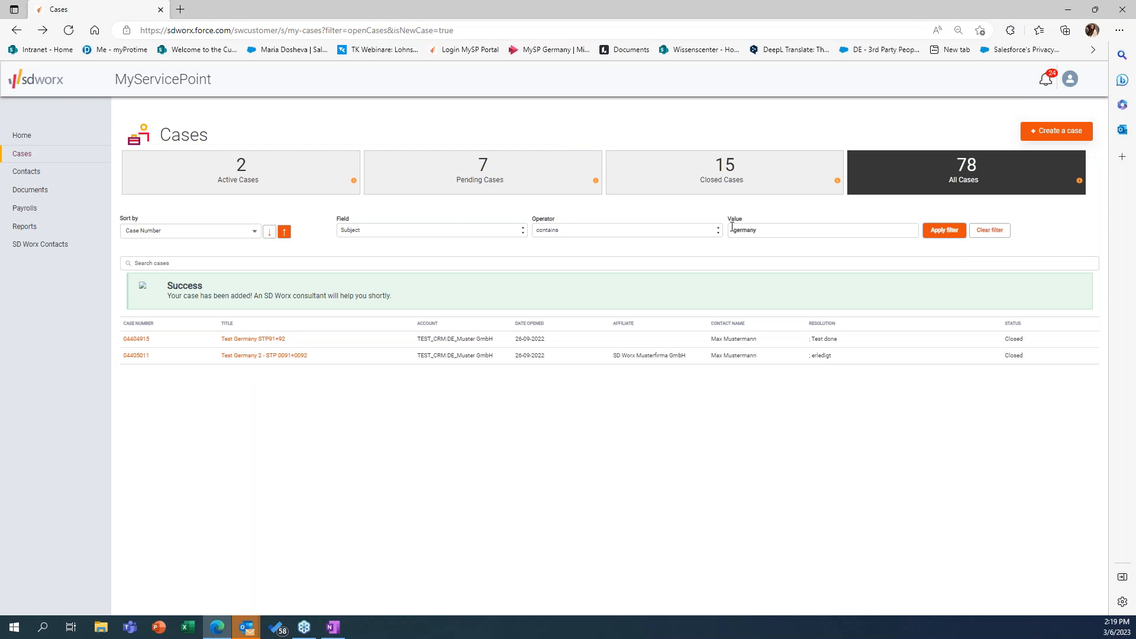
Step: Clear the Subject filter from the list of all cases
click(421, 235)
click(506, 215)
click(991, 232)
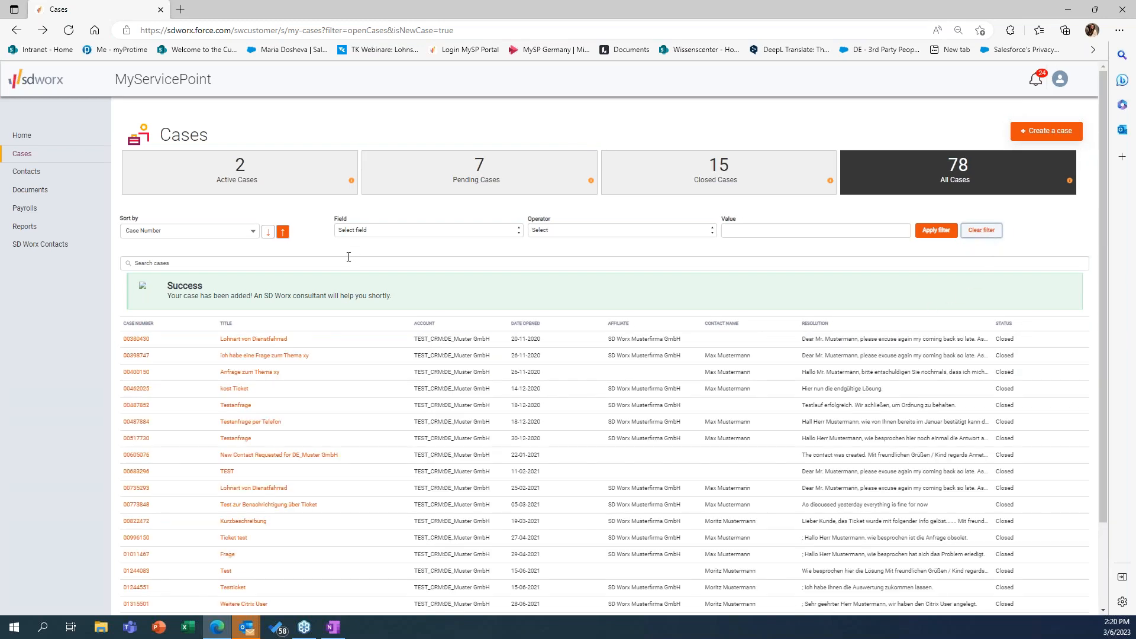
Step: Open the resolved Test case from the active cases and look through its communications
click(237, 175)
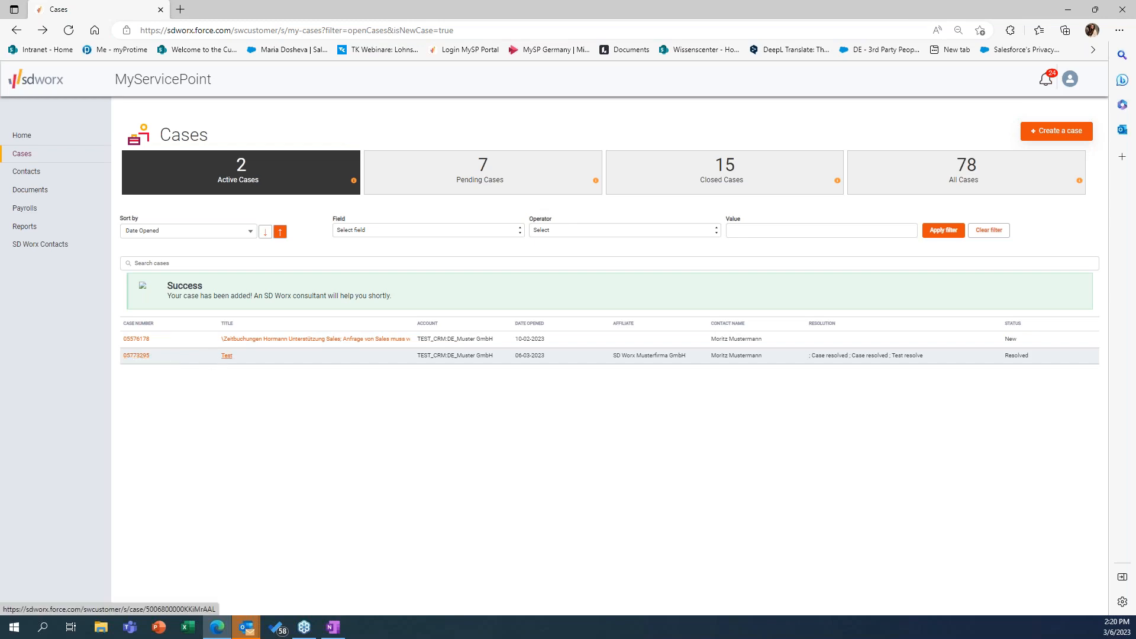
click(137, 355)
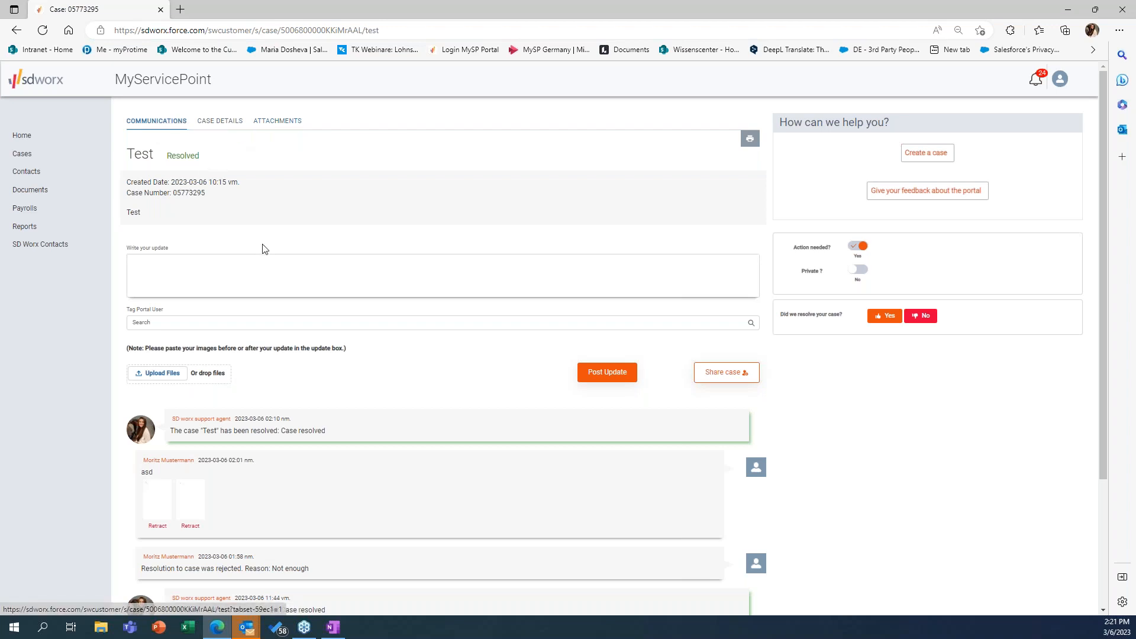
scroll(261, 246, down, 3)
scroll(216, 384, up, 3)
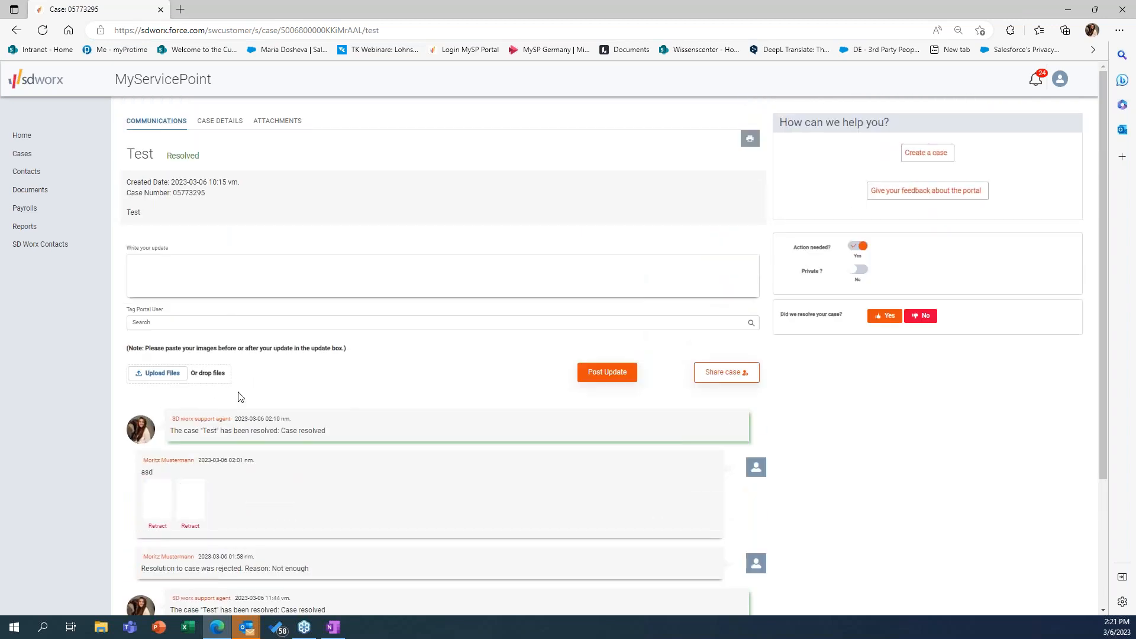
Step: Write "abc" as the case update and tag a portal user by searching for the colleague's full name
click(269, 285)
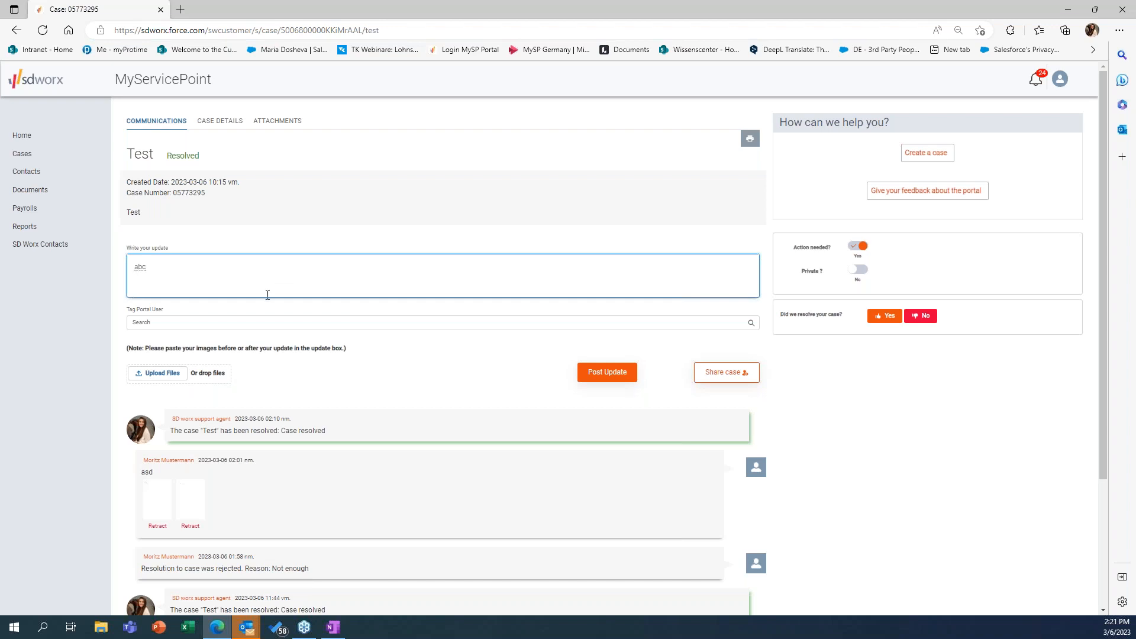
click(154, 324)
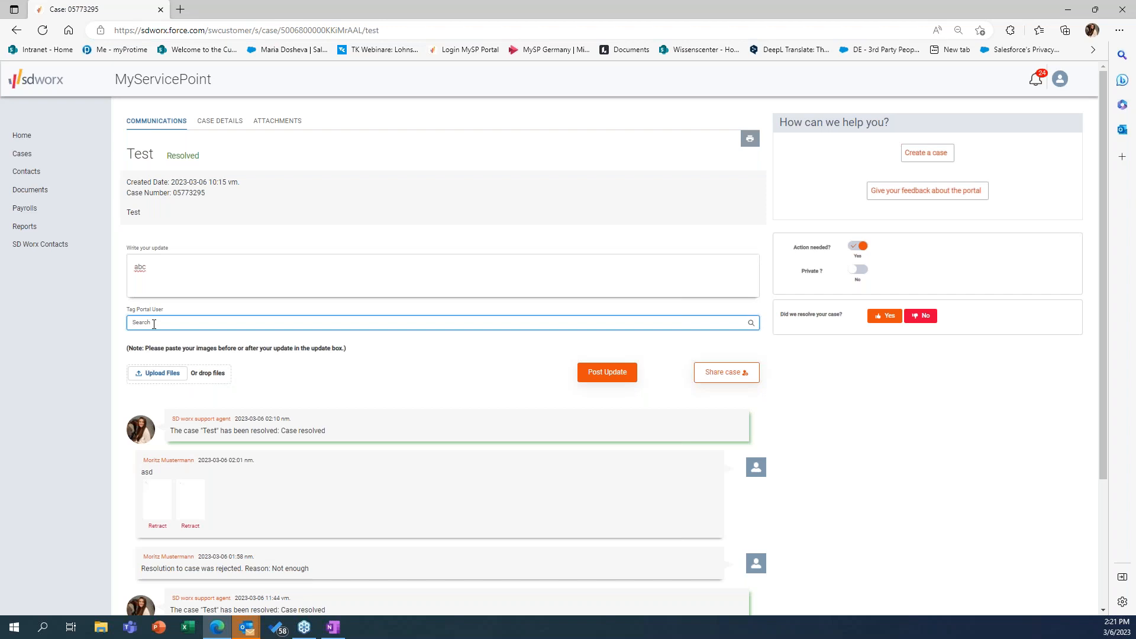
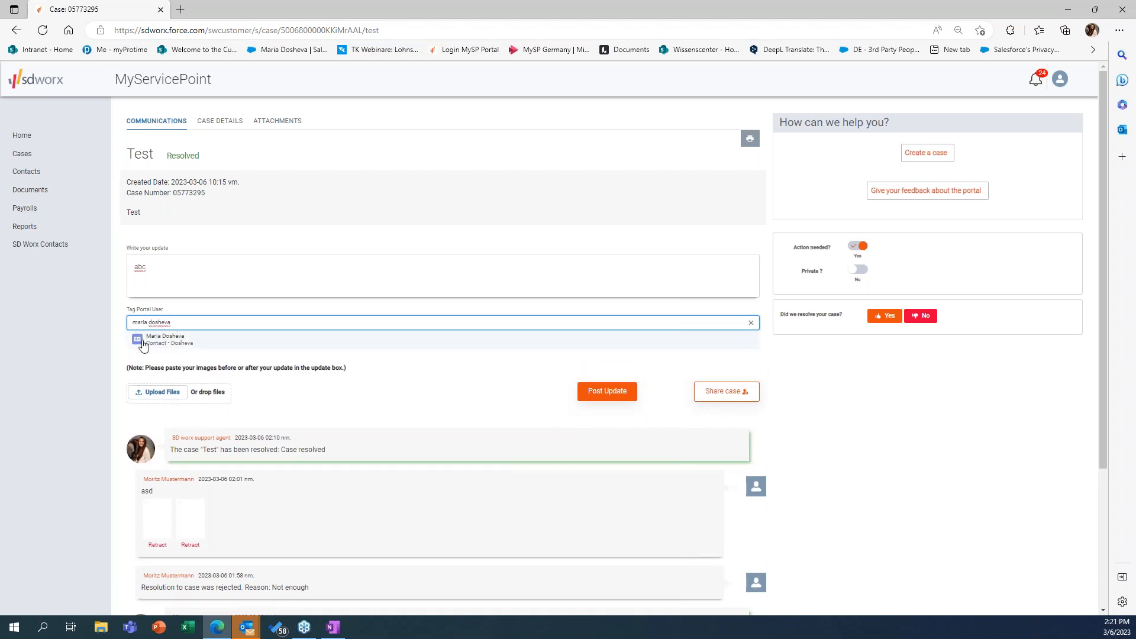
click(144, 344)
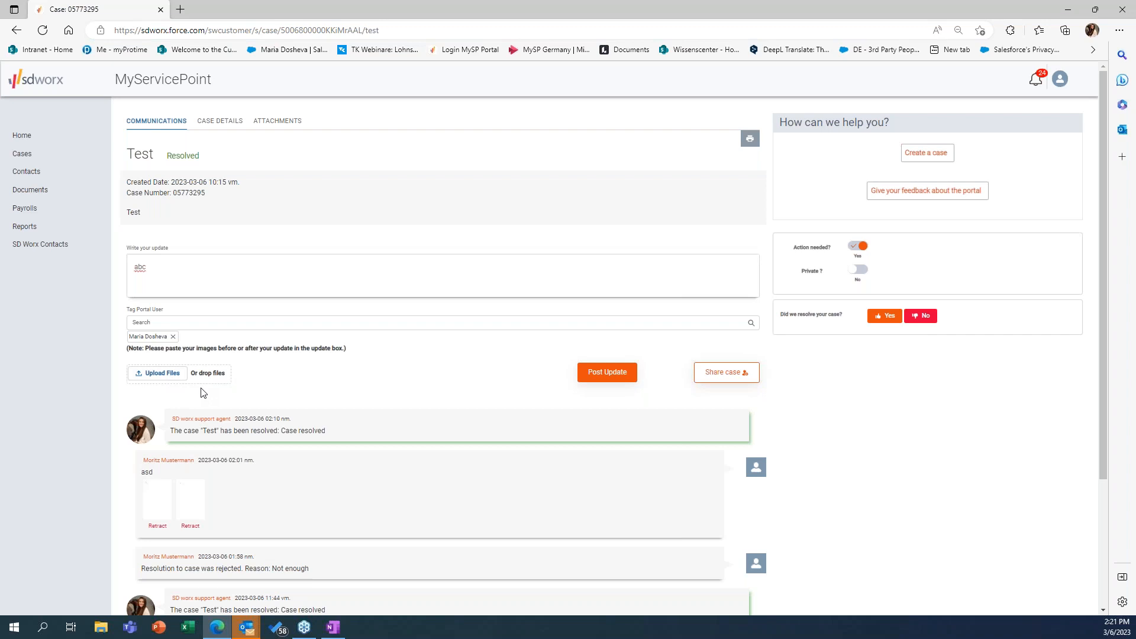
Step: Attach Test.xlsx and Test.docx from the Desktop to the case update and post it
click(173, 379)
click(139, 99)
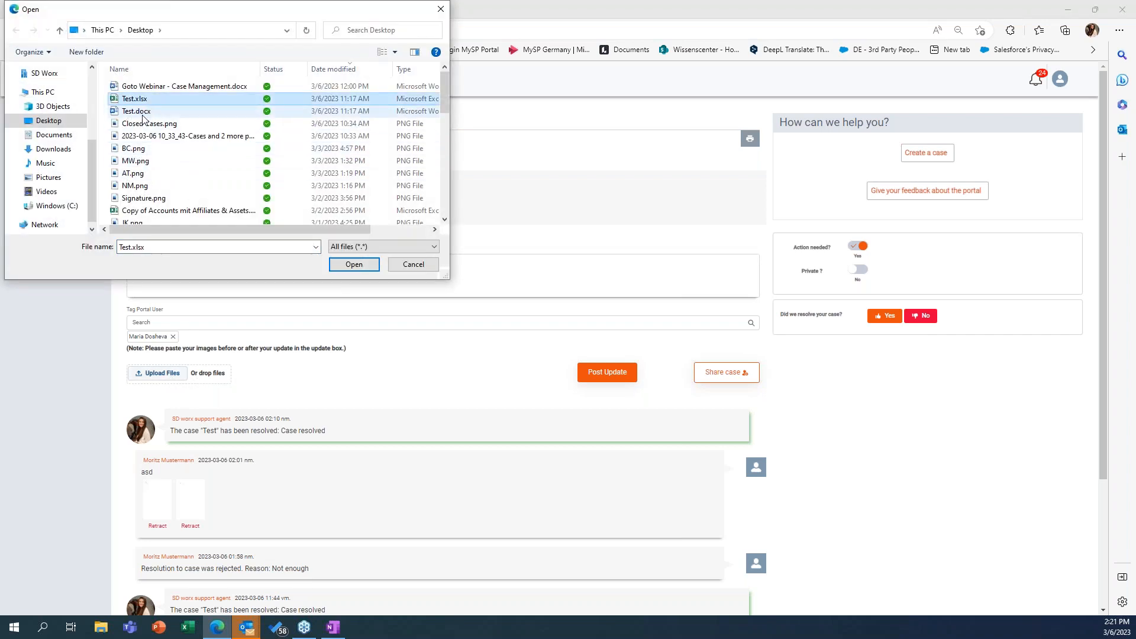
ctrl+click(141, 113)
click(364, 266)
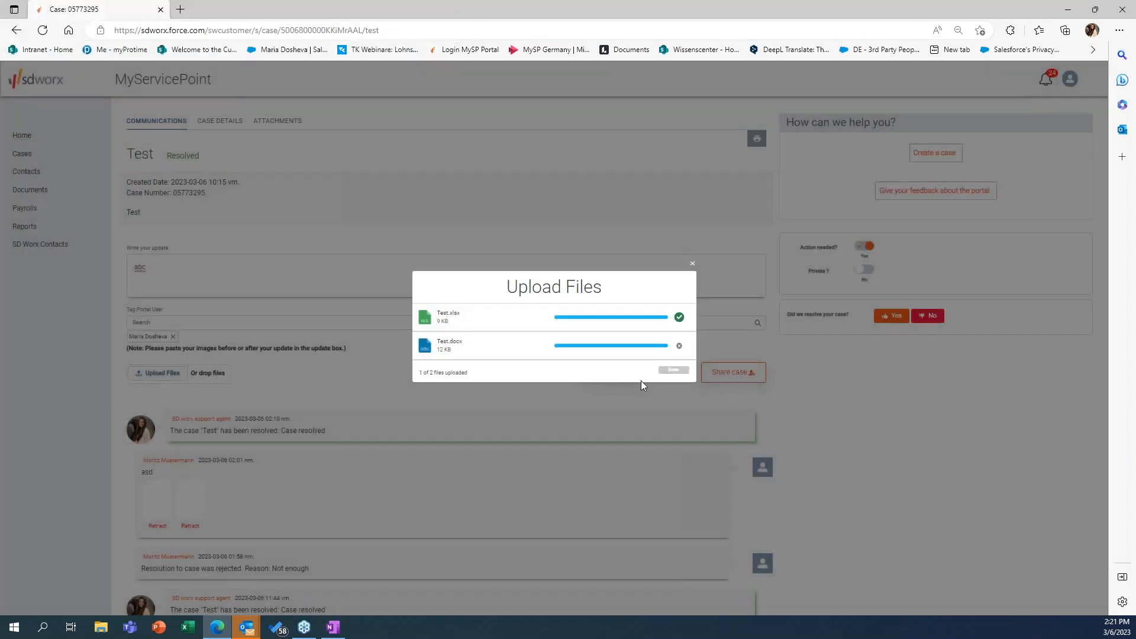
click(675, 373)
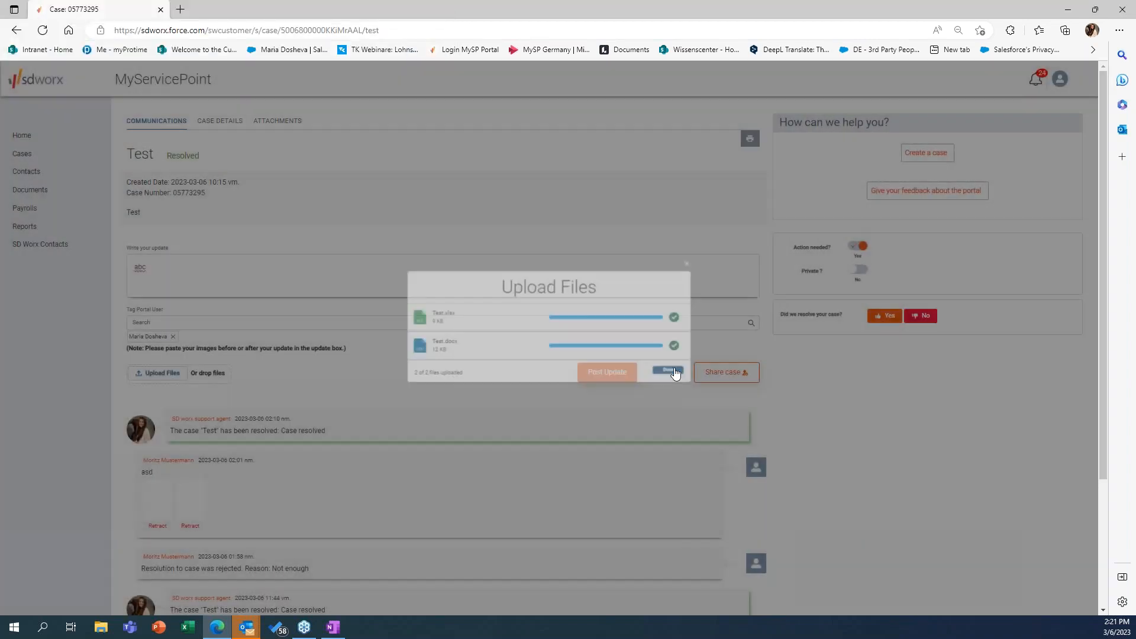
click(159, 271)
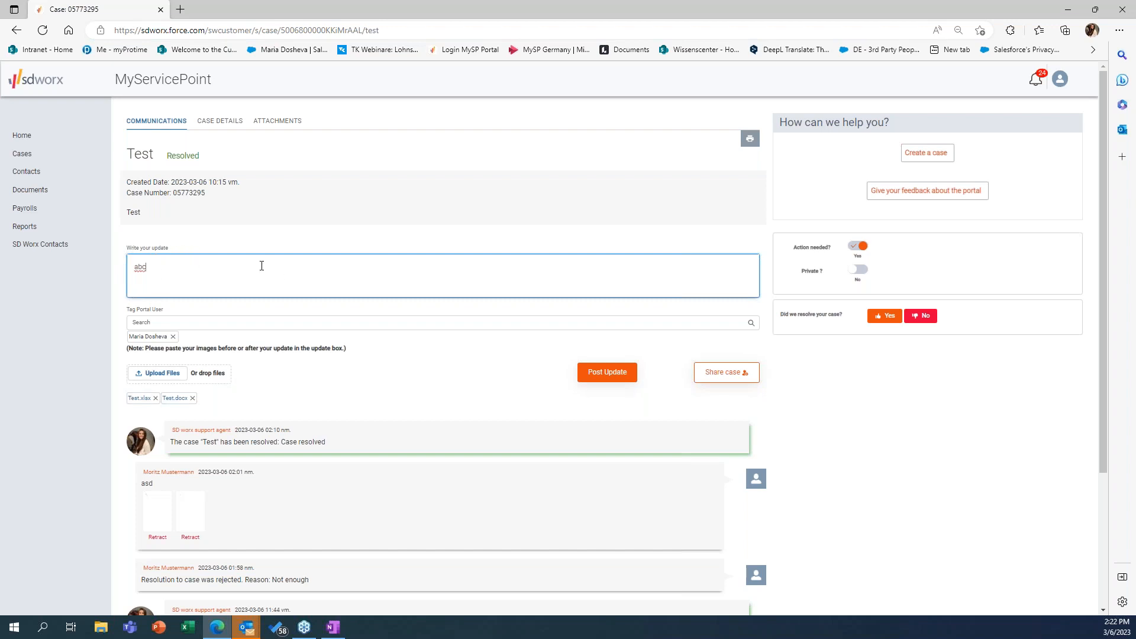
click(608, 379)
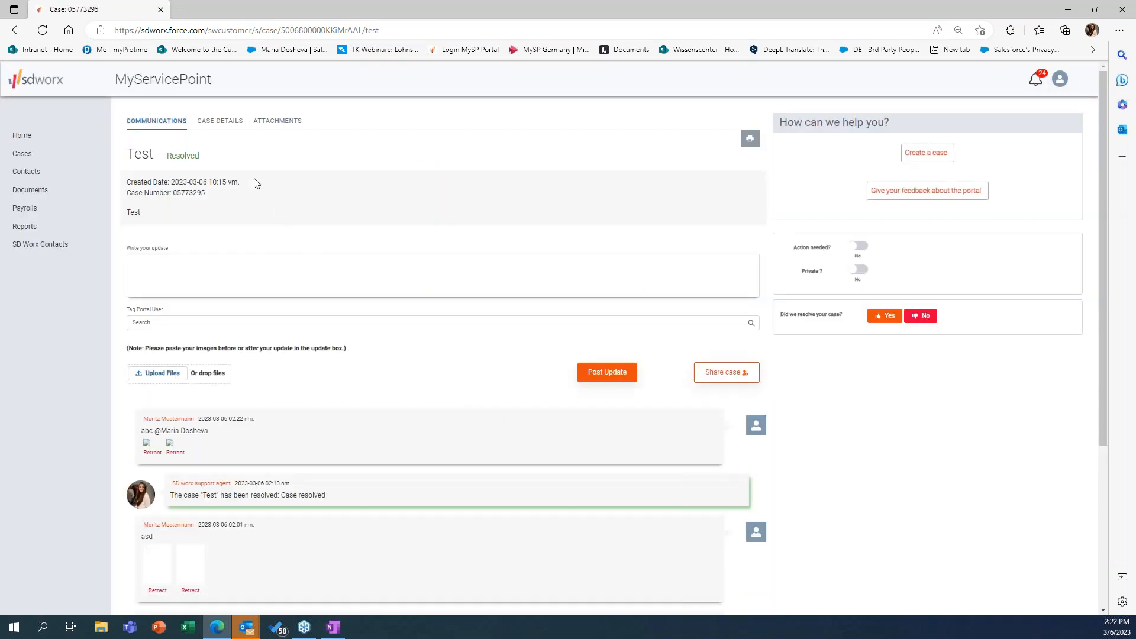
Step: Review the Test case's details, including its resolution, case and contact information, and view its attachments
click(225, 128)
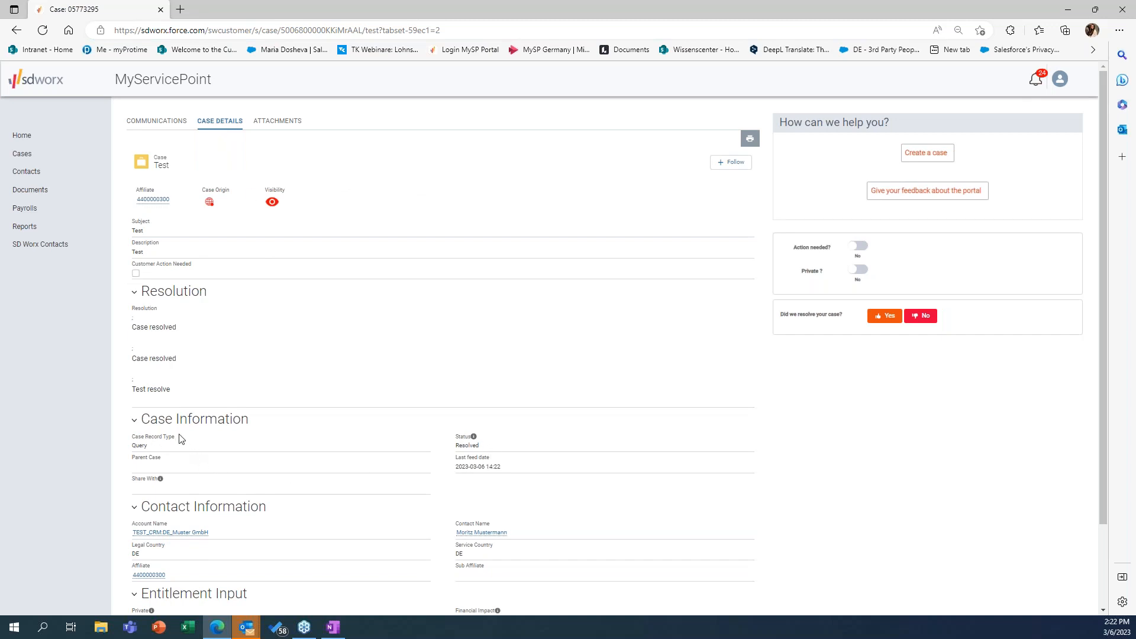
scroll(179, 437, down, 3)
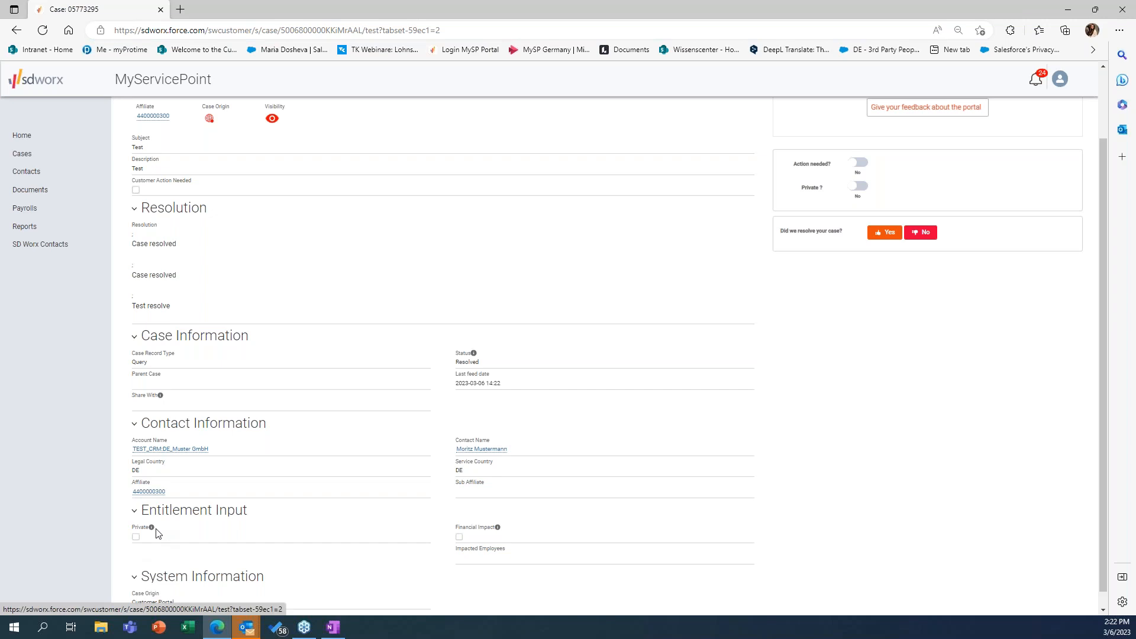
scroll(290, 175, up, 3)
click(283, 122)
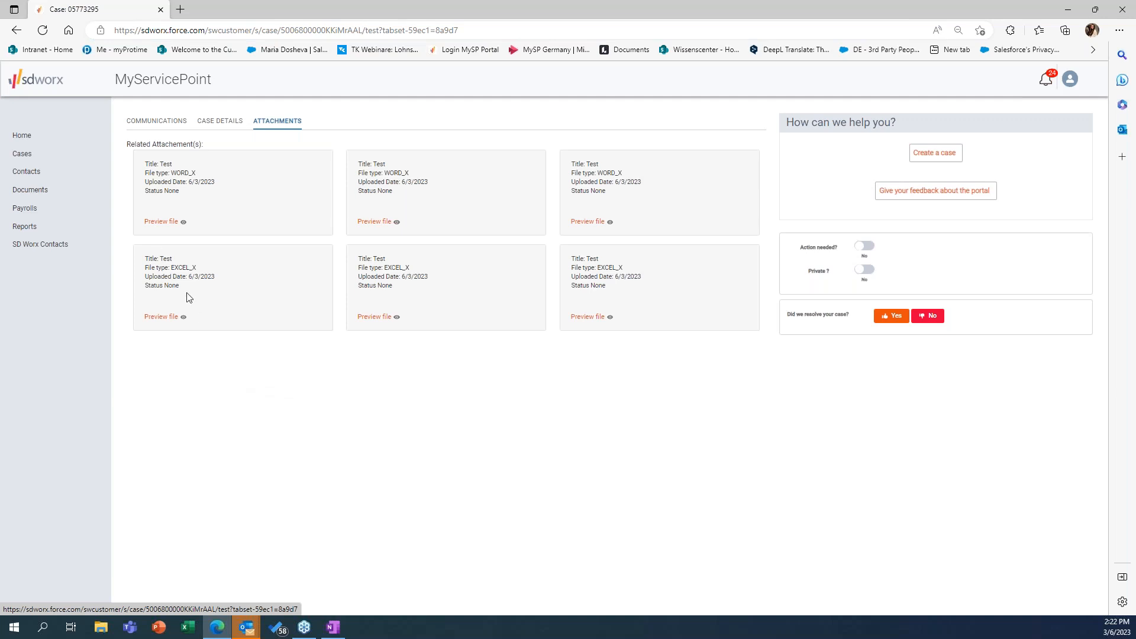
Step: Open the Documents library and sort it by Title in ascending order
click(38, 190)
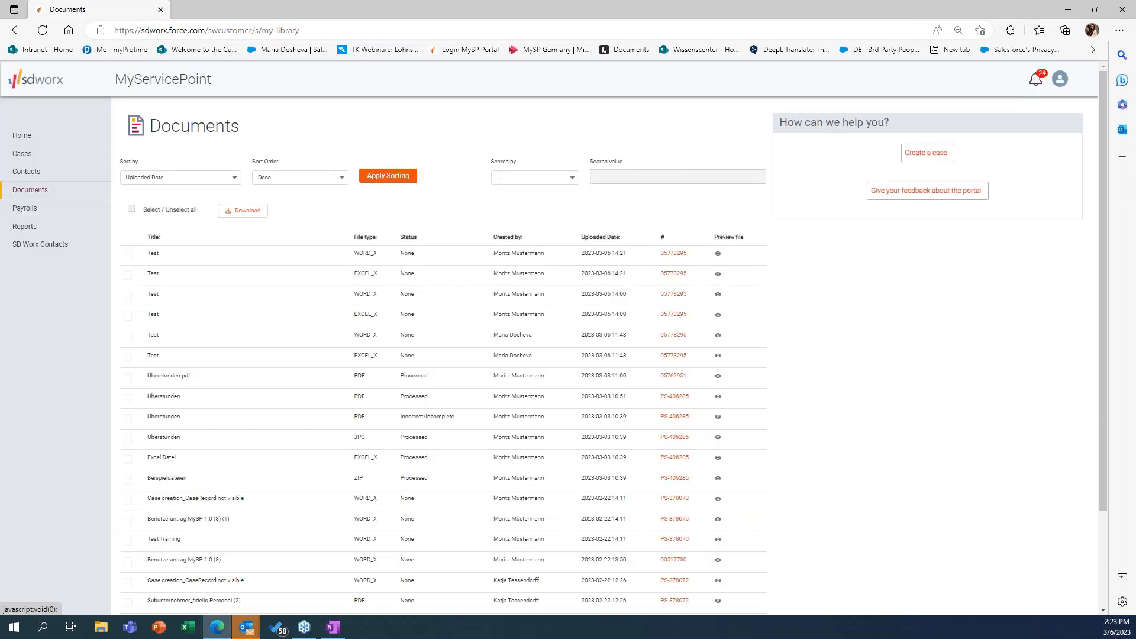
click(231, 179)
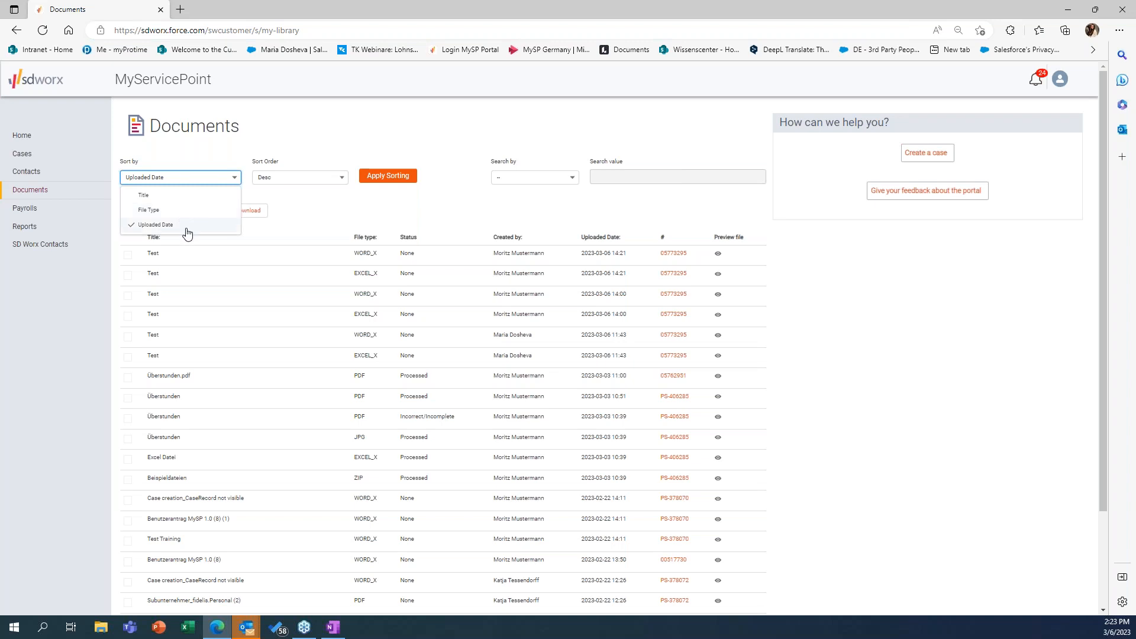
click(191, 196)
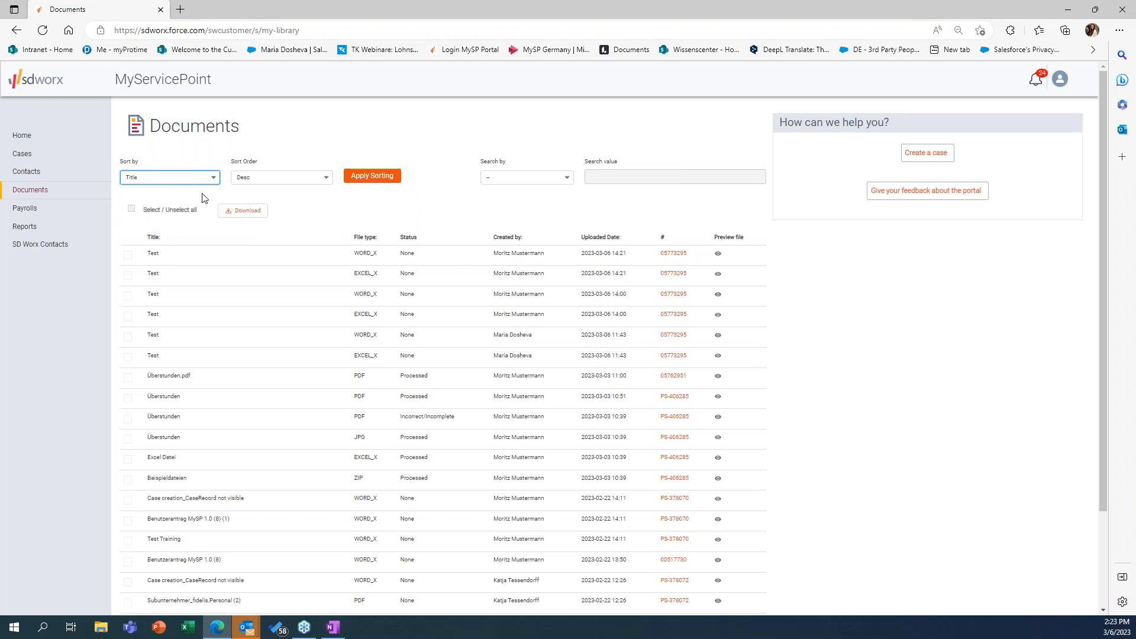
click(271, 181)
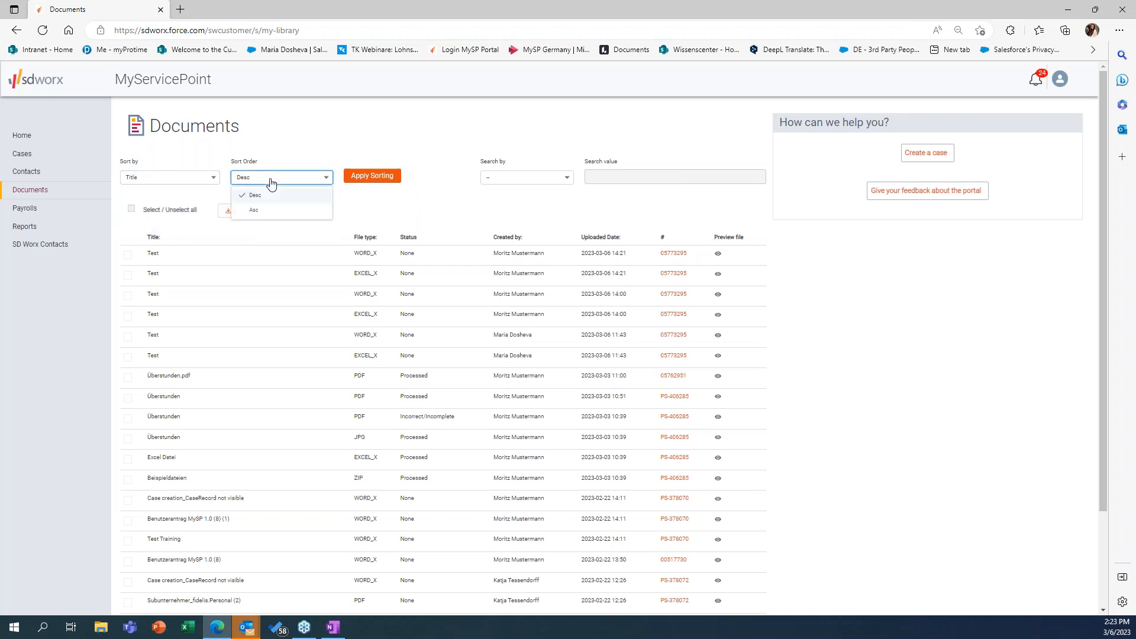
click(266, 211)
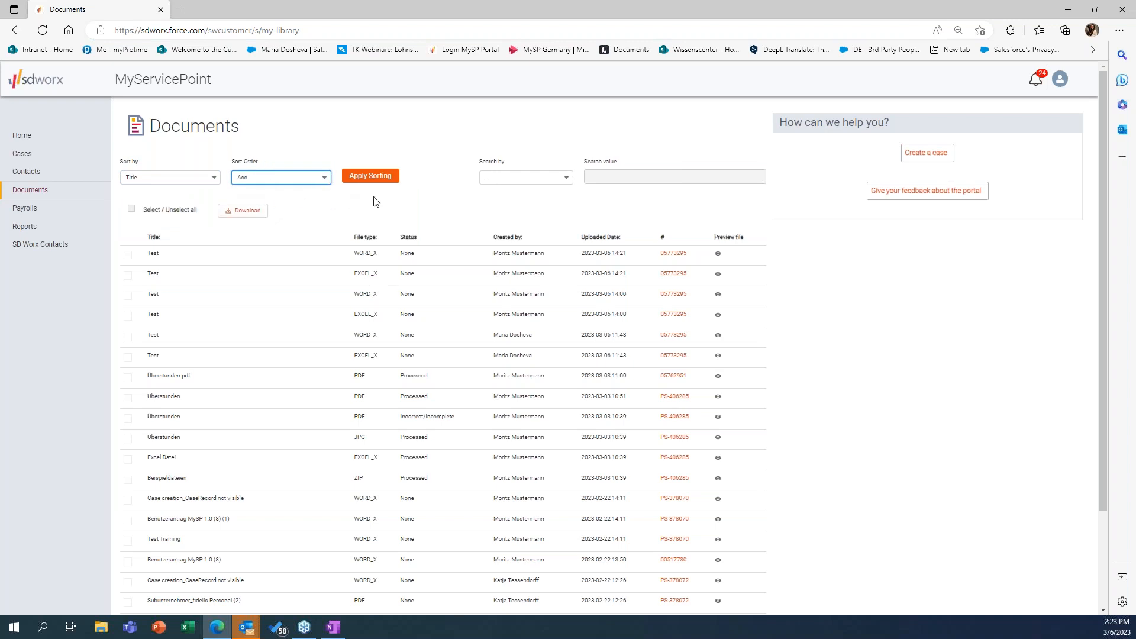
click(376, 178)
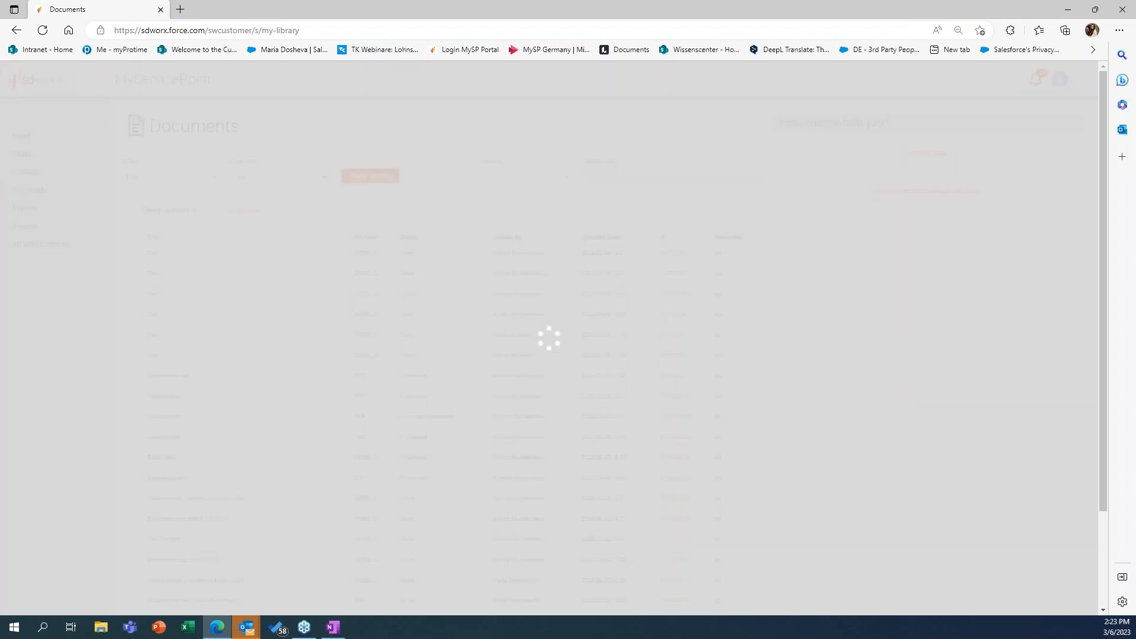
Step: Search the documents by Title for "training" and clear the search value again
click(524, 178)
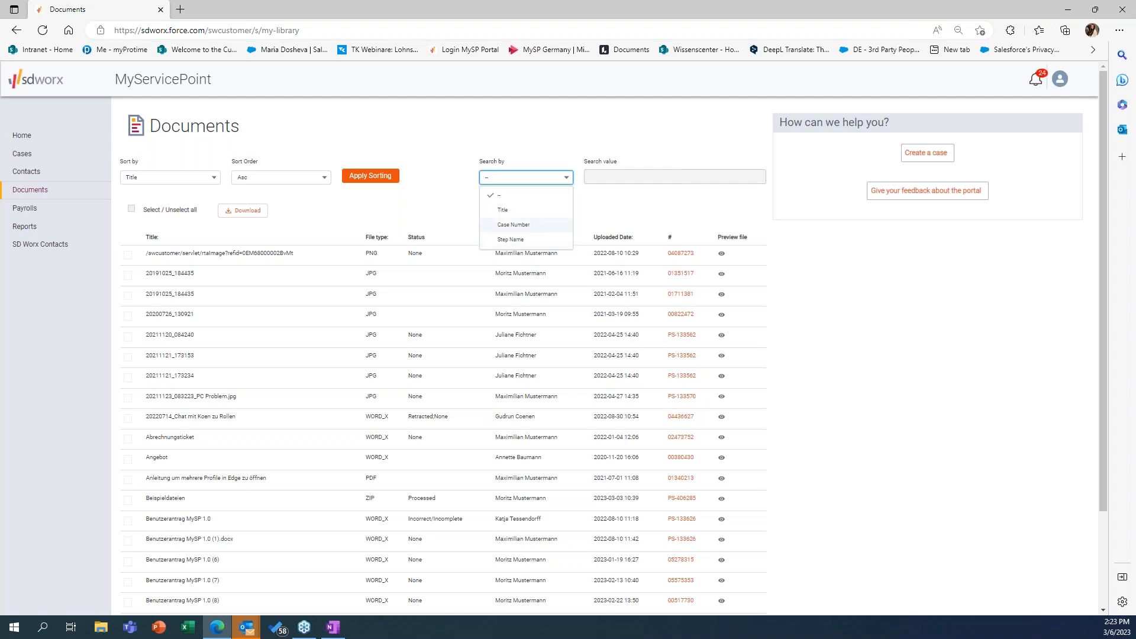
click(503, 210)
click(597, 177)
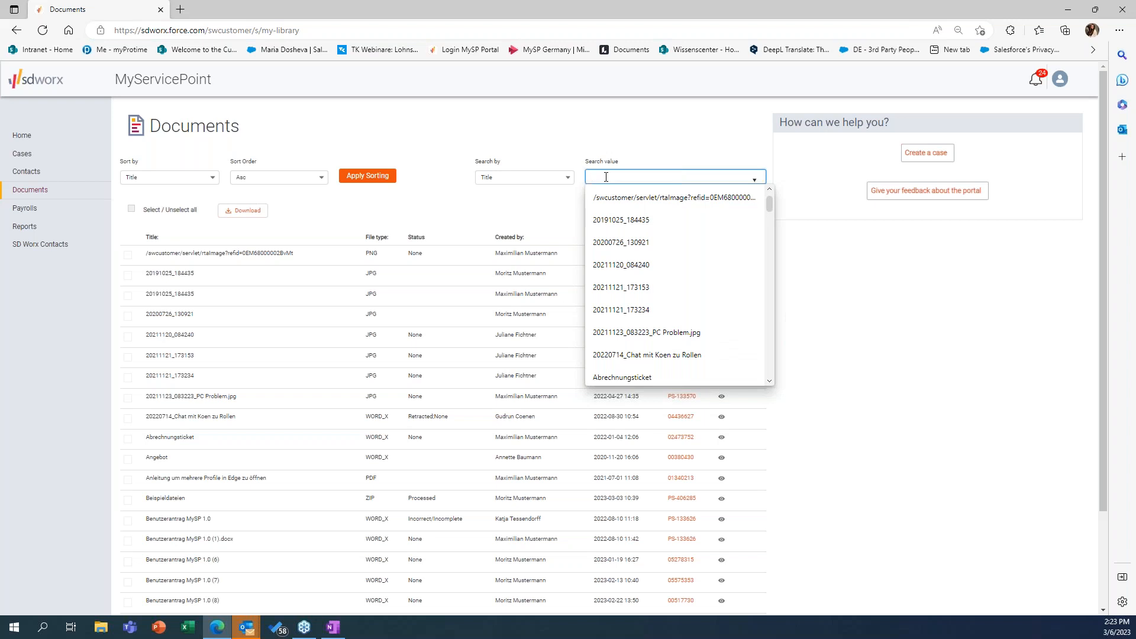
text(Tes)
text(g)
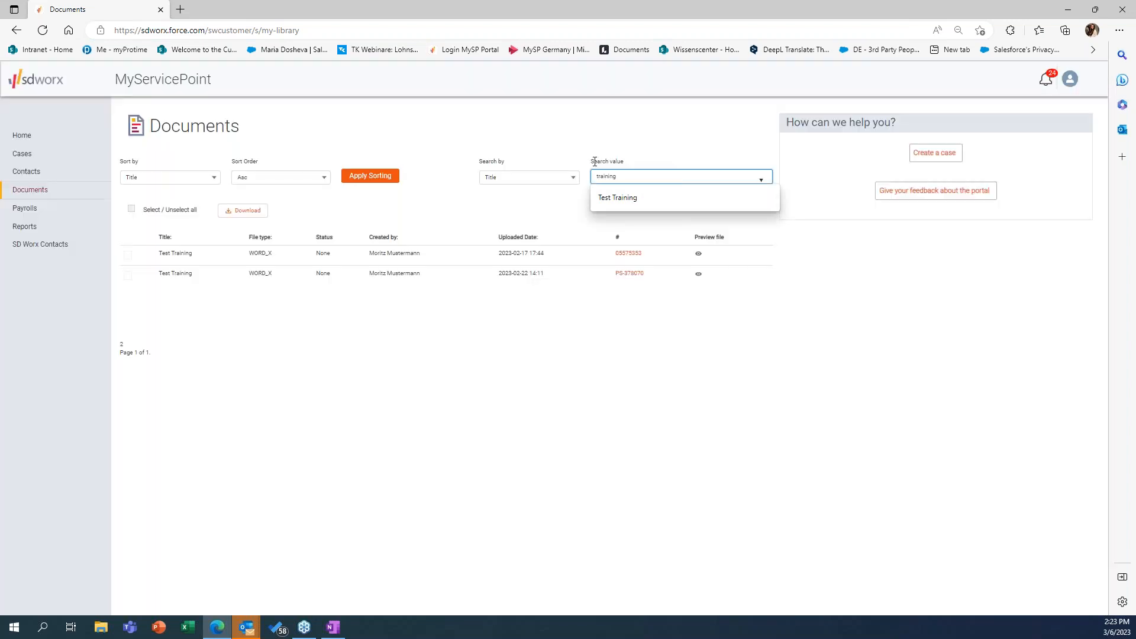
click(544, 322)
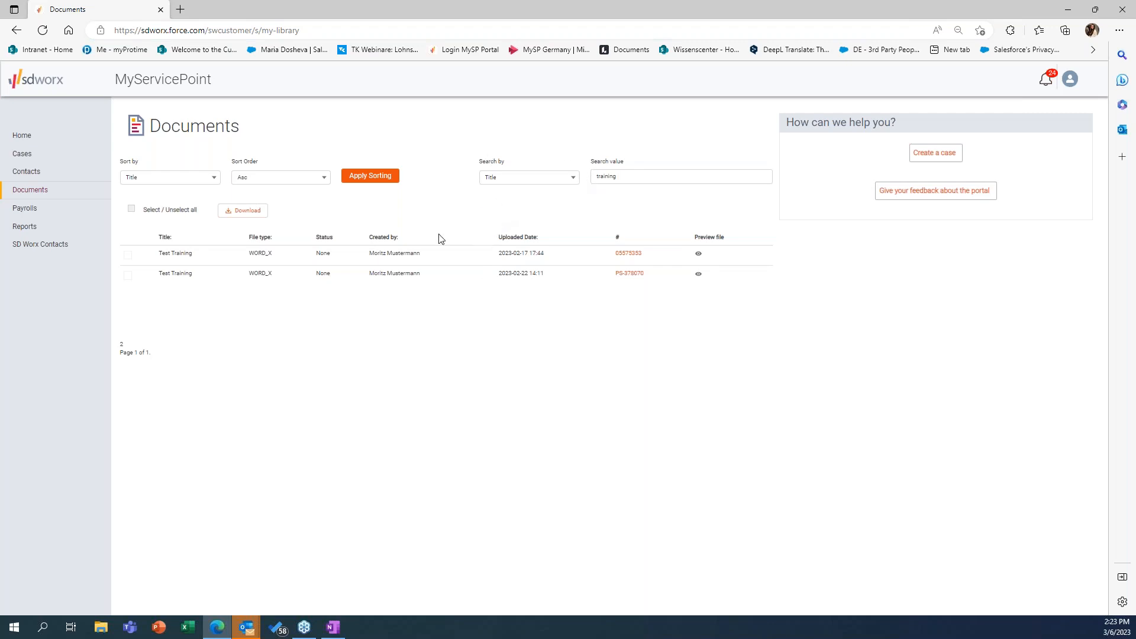
drag(629, 177, 603, 176)
key(BackSpace)
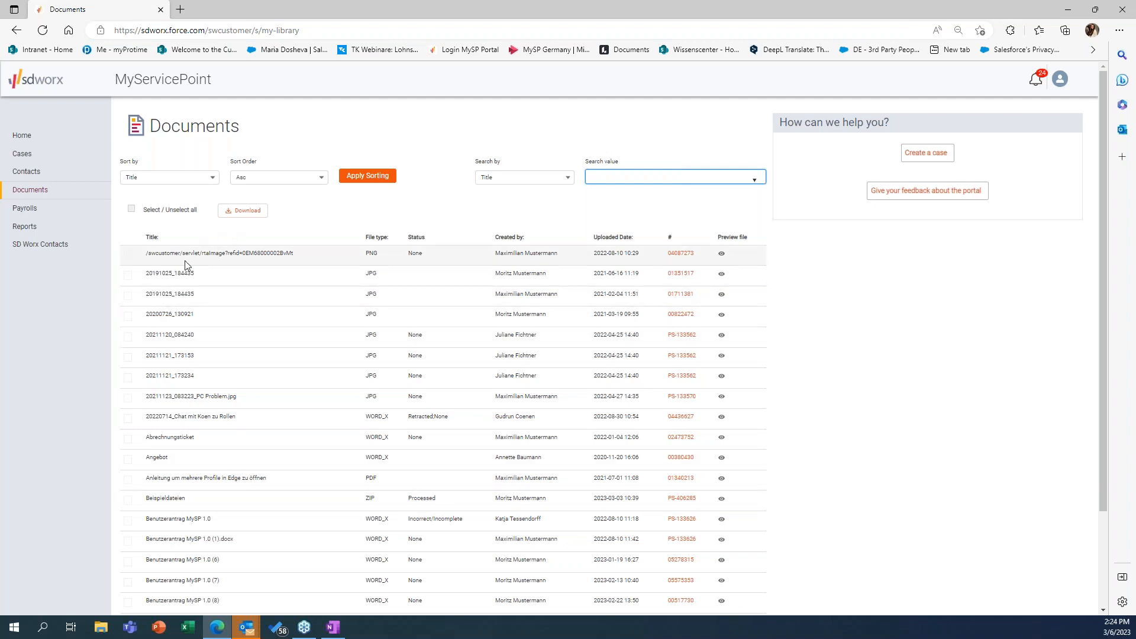
Step: Select only the /swcustomer PNG, 20200726_130921, 20211121_173234 and Abrechnungsticket documents and download them
click(131, 210)
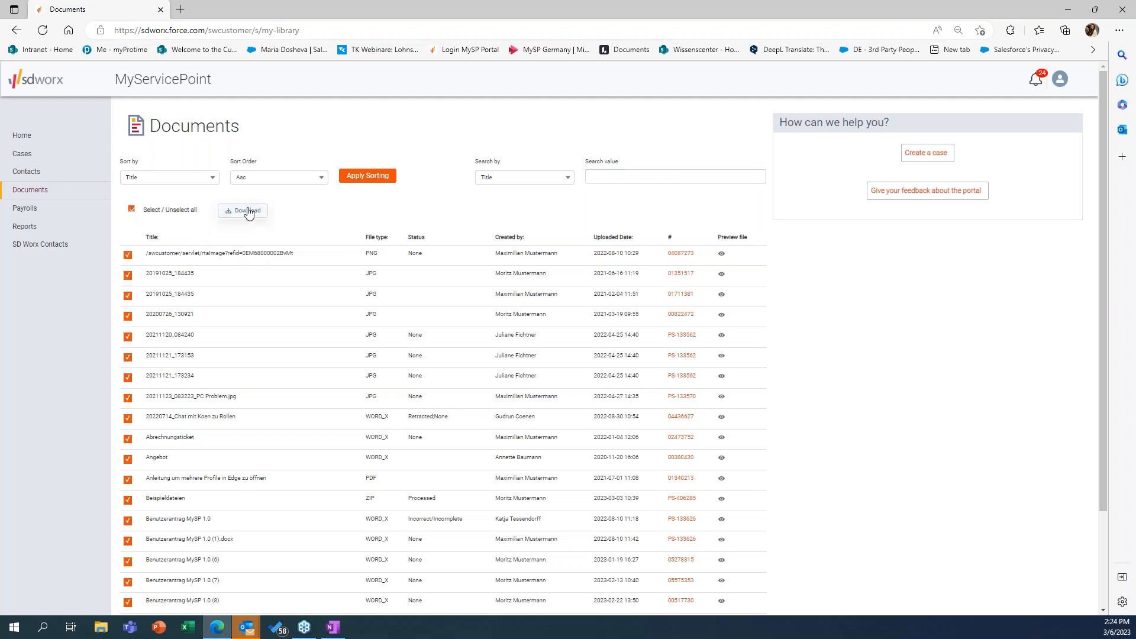
click(131, 210)
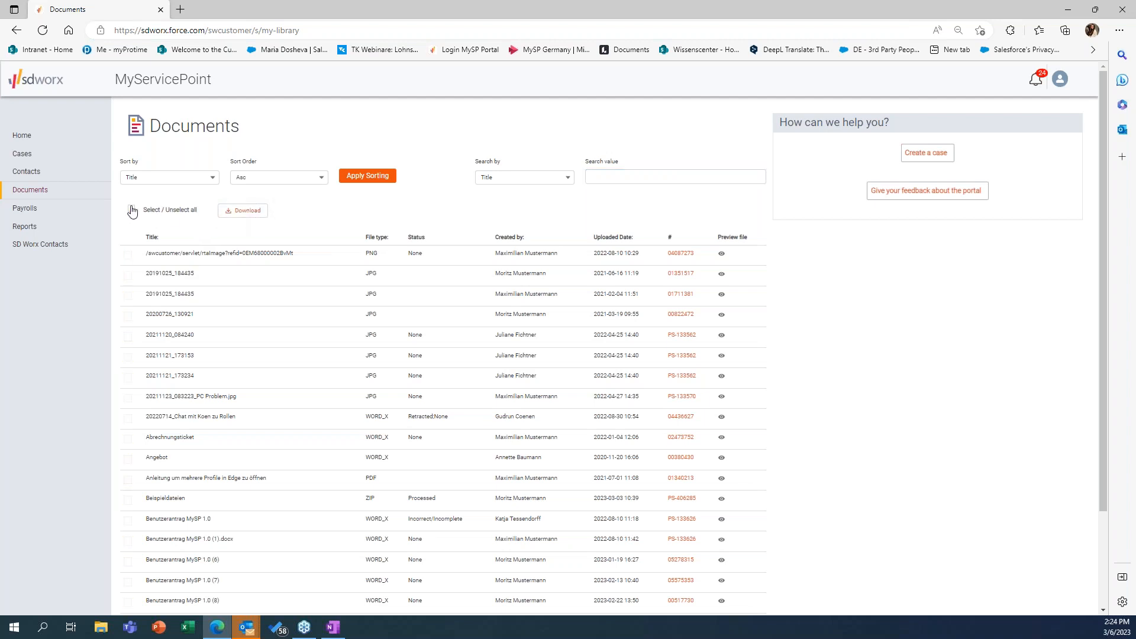
click(128, 256)
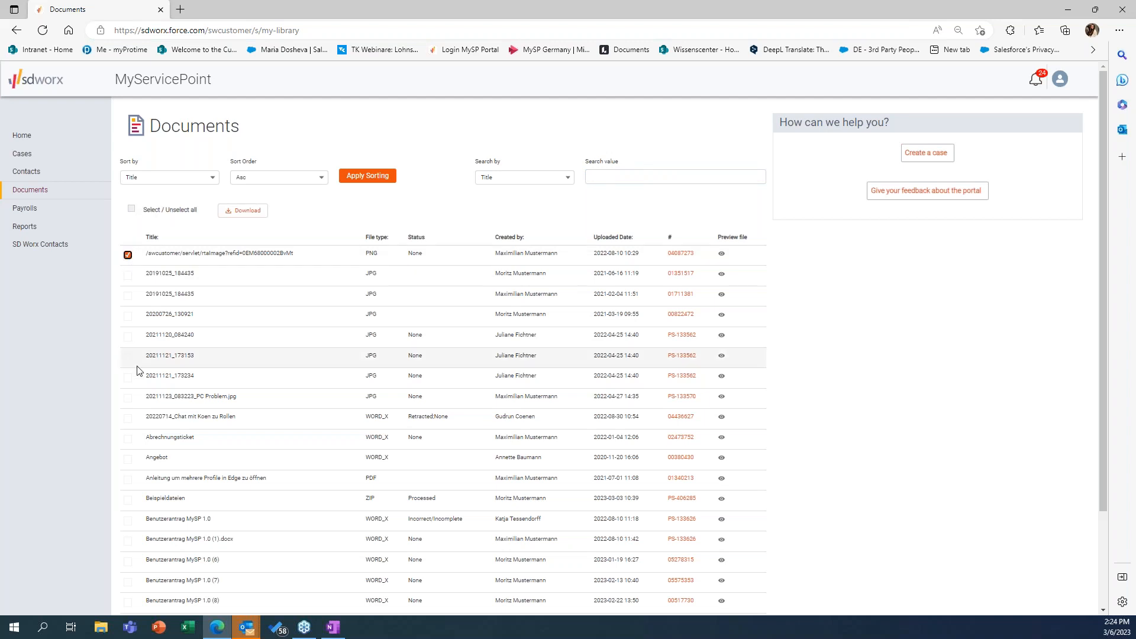
click(128, 377)
click(128, 439)
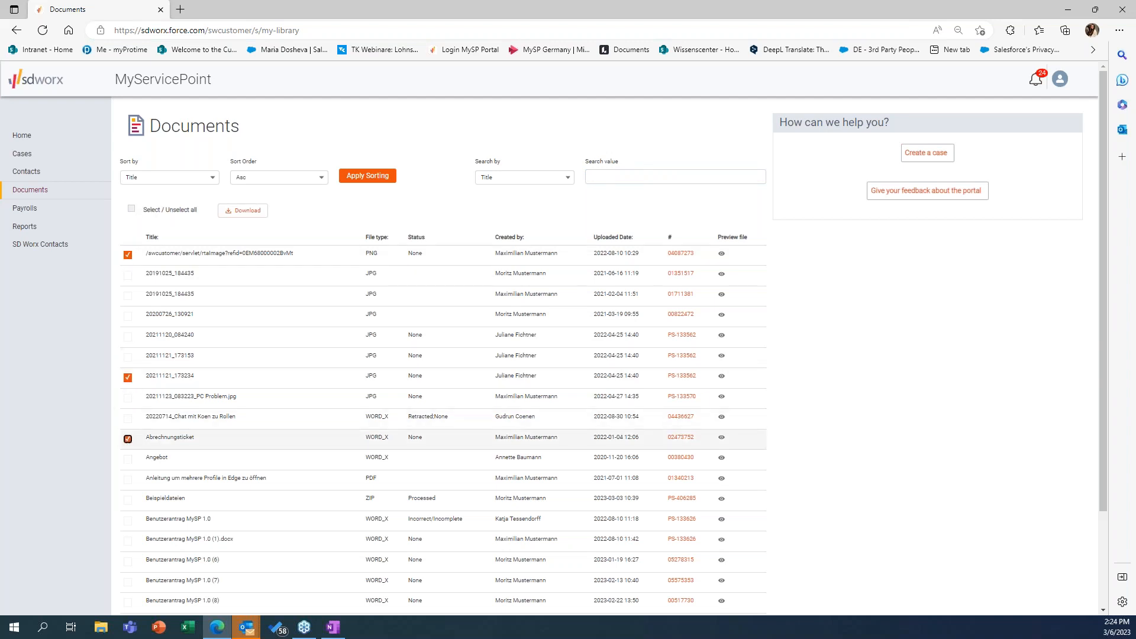
click(128, 316)
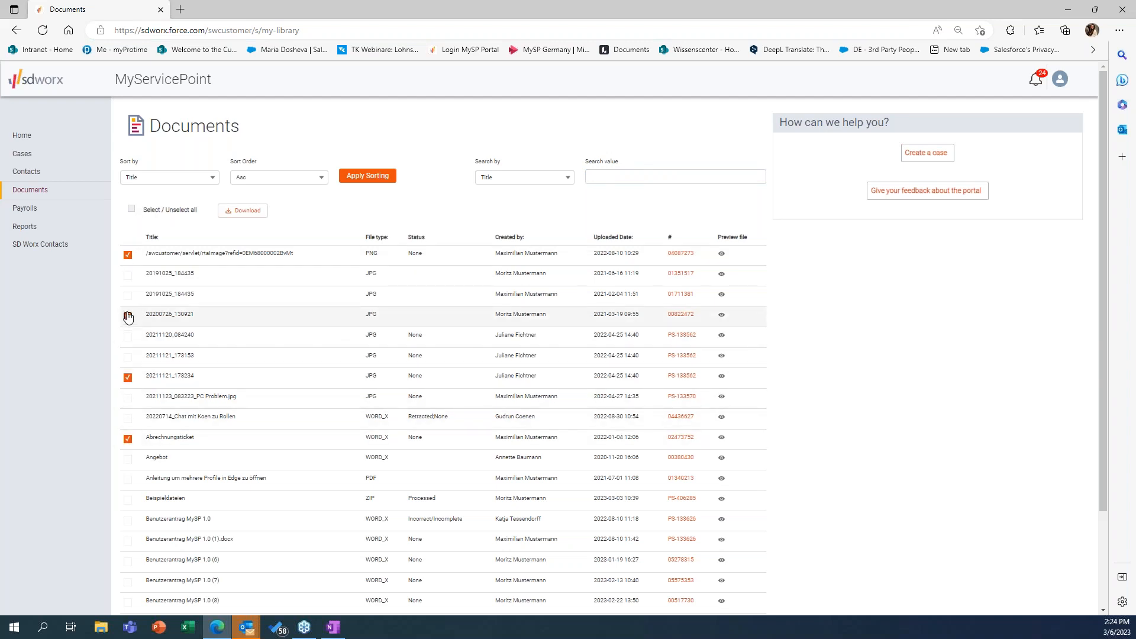
click(247, 211)
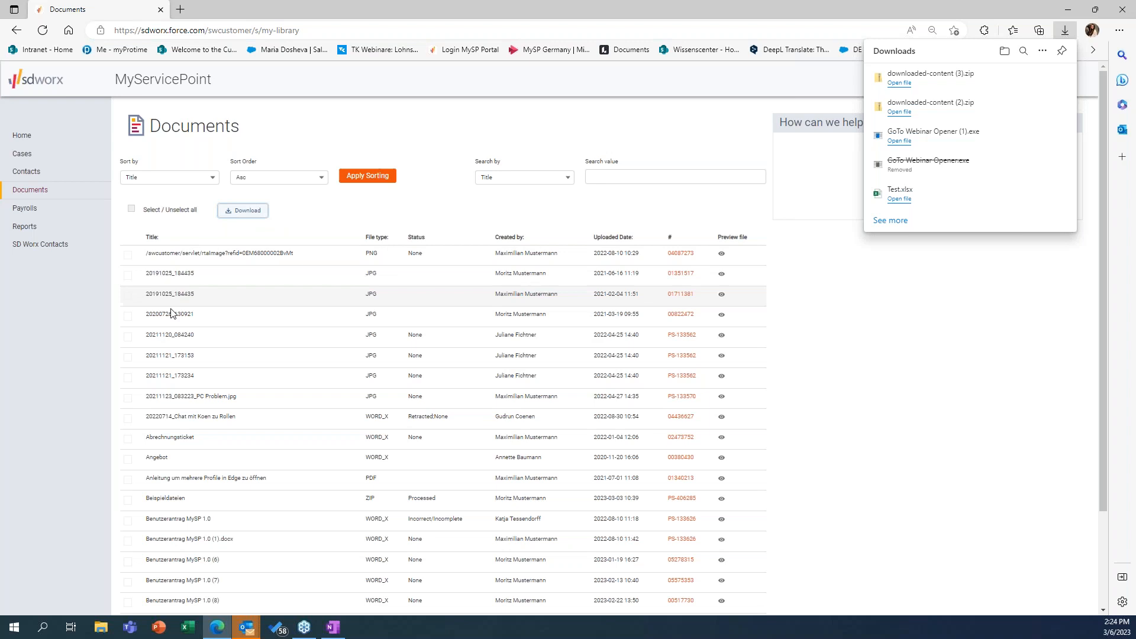
Step: Open the Payrolls overview
click(12, 211)
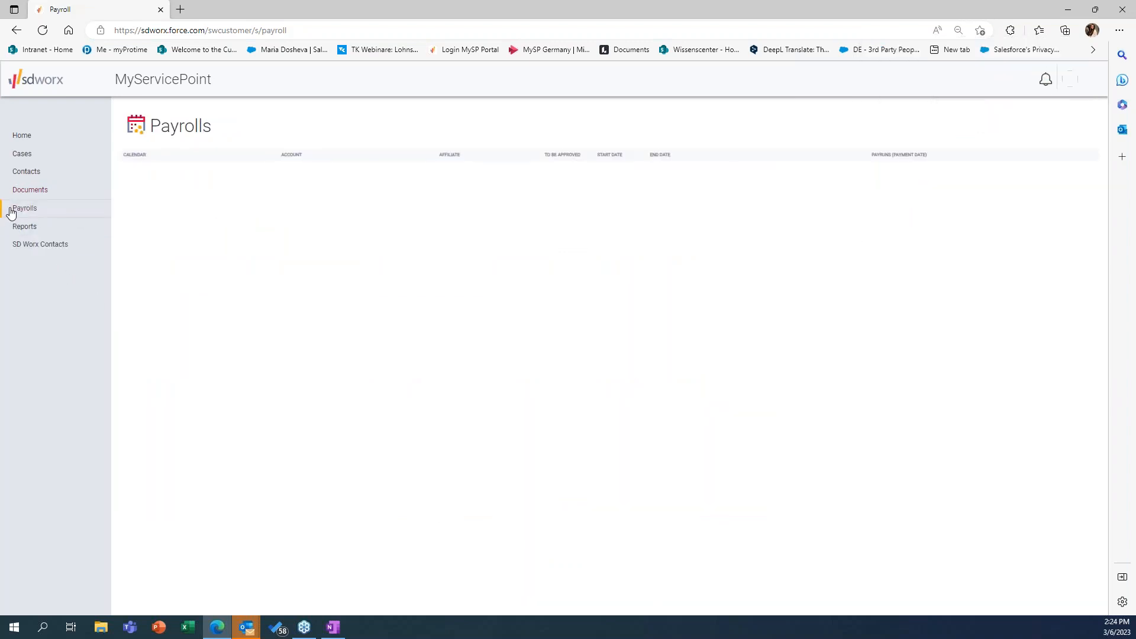